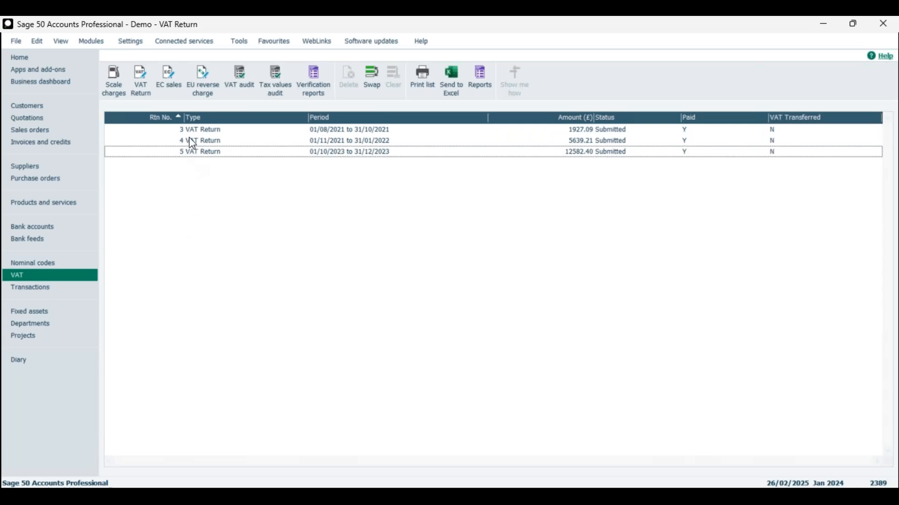
Step: View the submitted VAT Return for 01/10/2023 to 31/12/2023, close it, and deselect it in the list
left_click(381, 156)
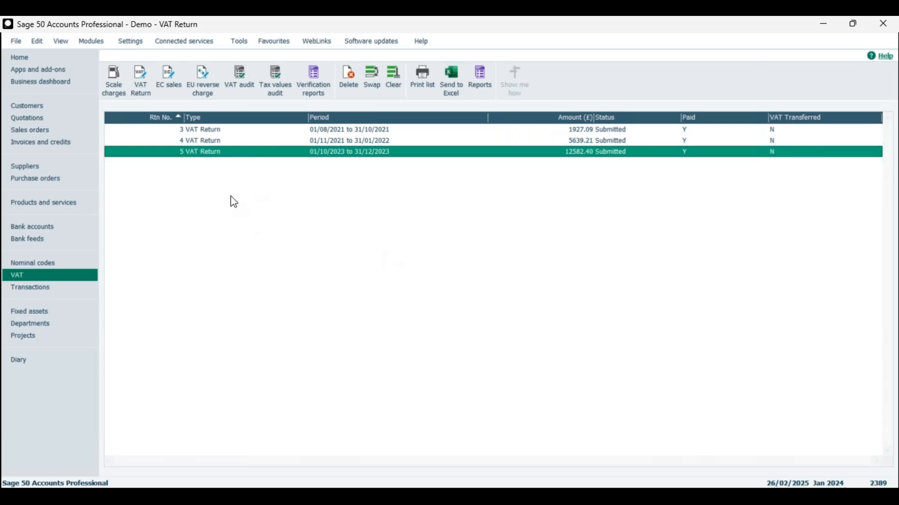
left_click(143, 85)
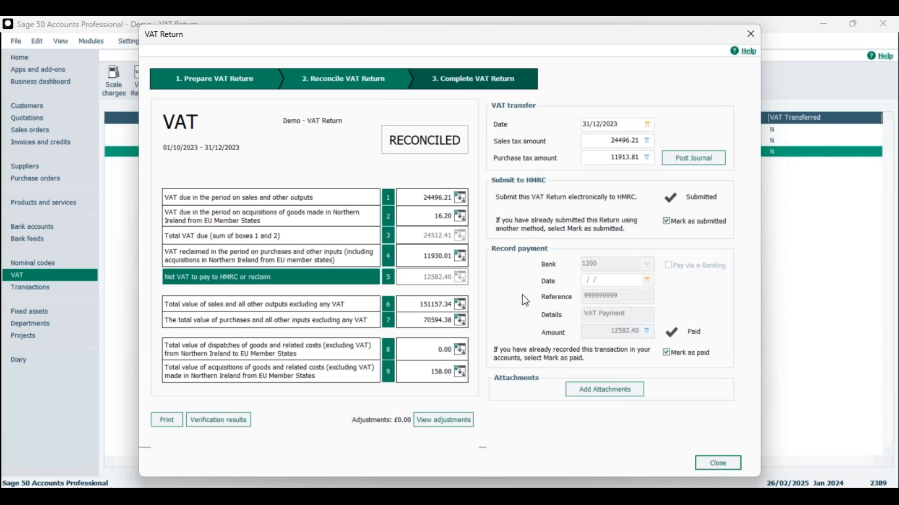
mouse_move(645, 36)
left_mouse_down()
mouse_move(649, 61)
mouse_move(652, 43)
left_mouse_up()
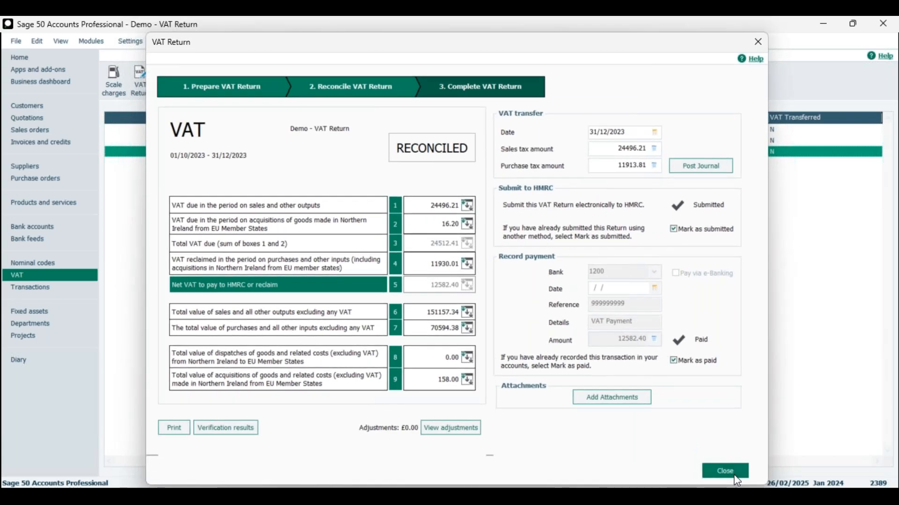
left_click(724, 469)
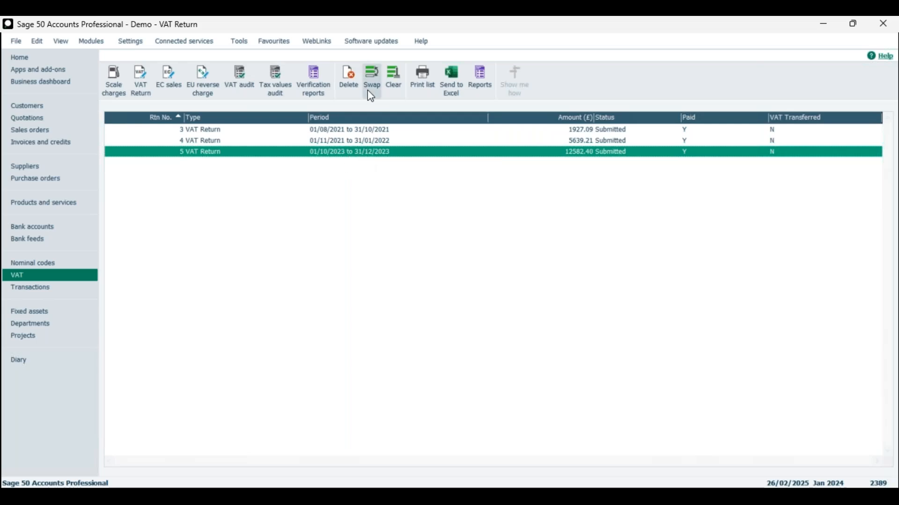
left_click(372, 76)
left_click(395, 79)
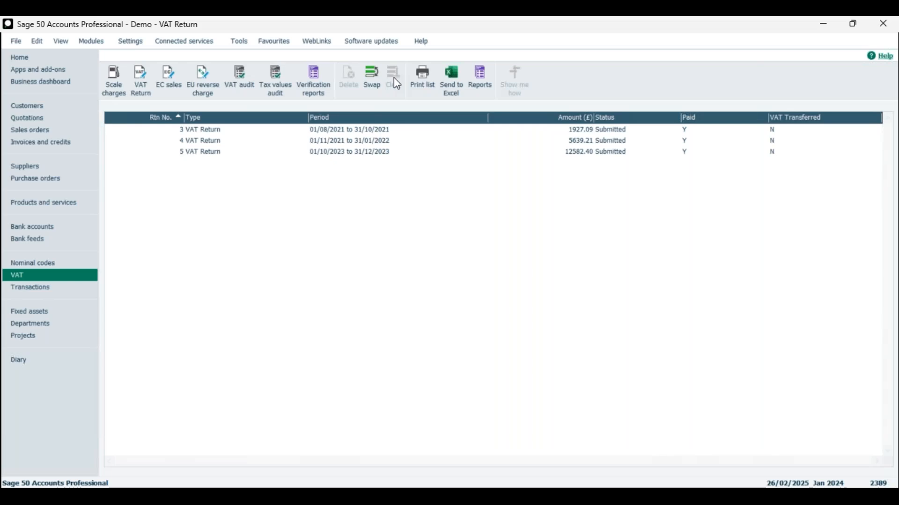
Step: View the submitted VAT Return for 01/11/2021 to 31/01/2022, close it, swap the list selection and clear it
left_click(232, 142)
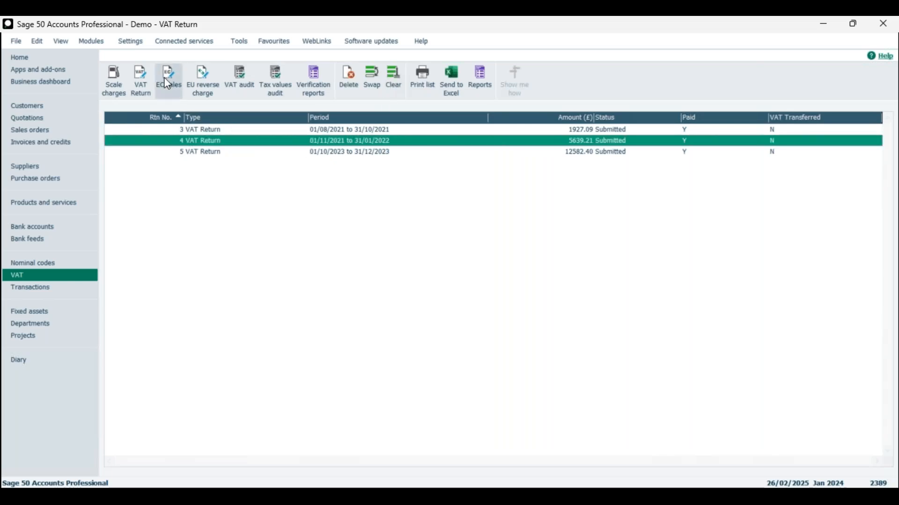
left_click(148, 79)
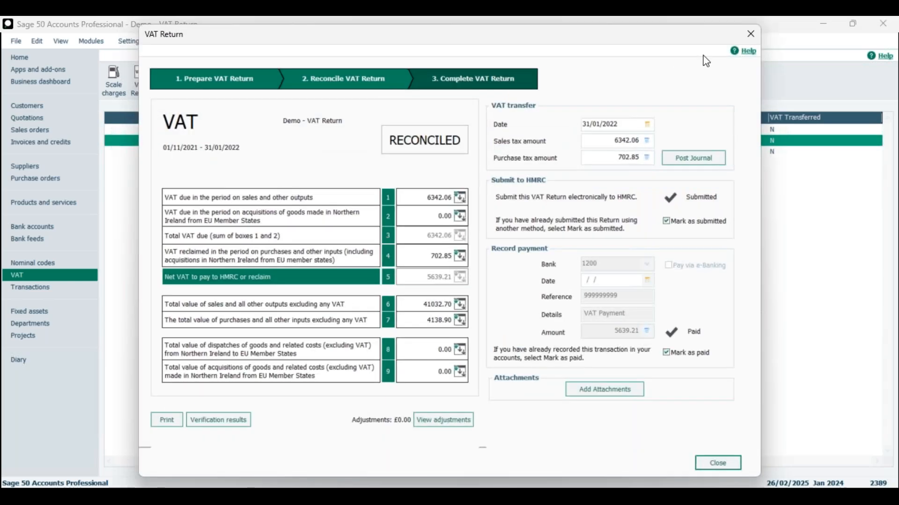
left_click(748, 37)
left_click(373, 77)
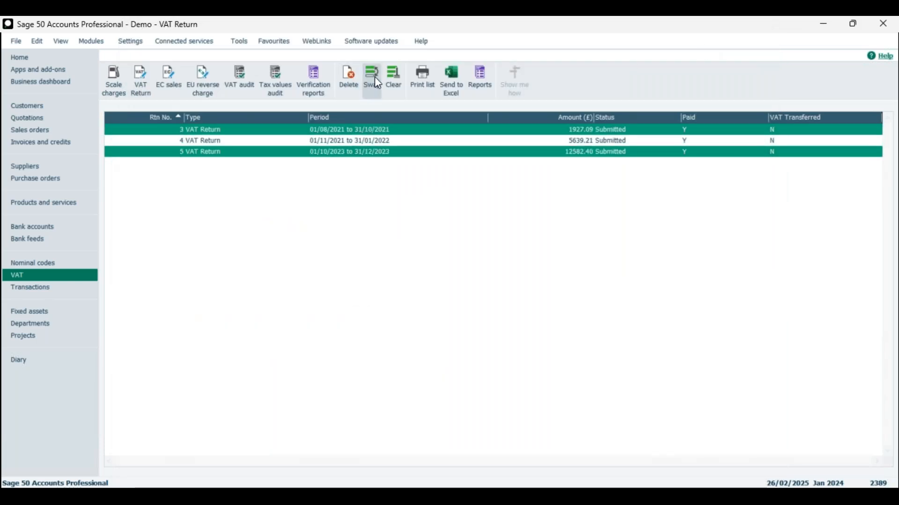
left_click(395, 81)
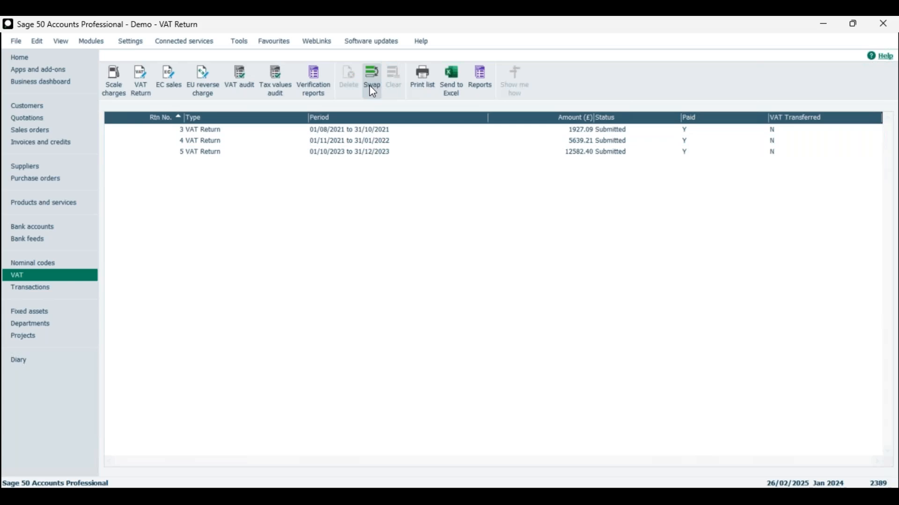
Step: Start a new VAT Return with no existing return selected
left_click(142, 75)
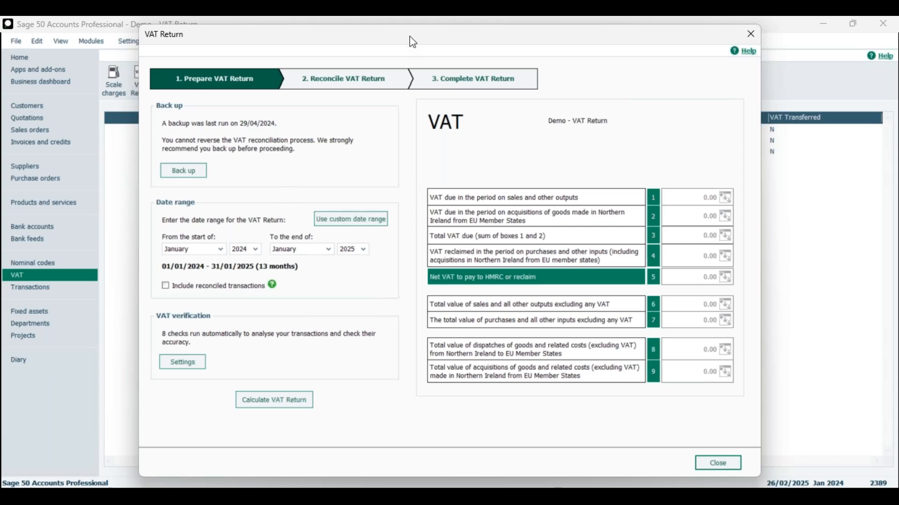
mouse_move(412, 40)
left_mouse_down()
mouse_move(451, 203)
mouse_move(426, 43)
left_mouse_up()
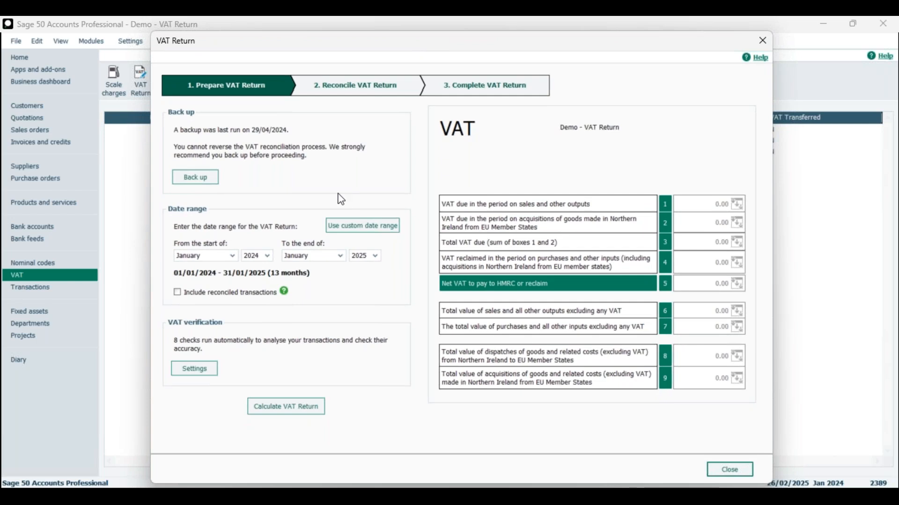
left_click(352, 232)
Step: Back up the company's data files, replacing "SageAccts Demo -" in the suggested filename with "Pre VAT Reconcile", and dismiss the problems report
left_click(195, 177)
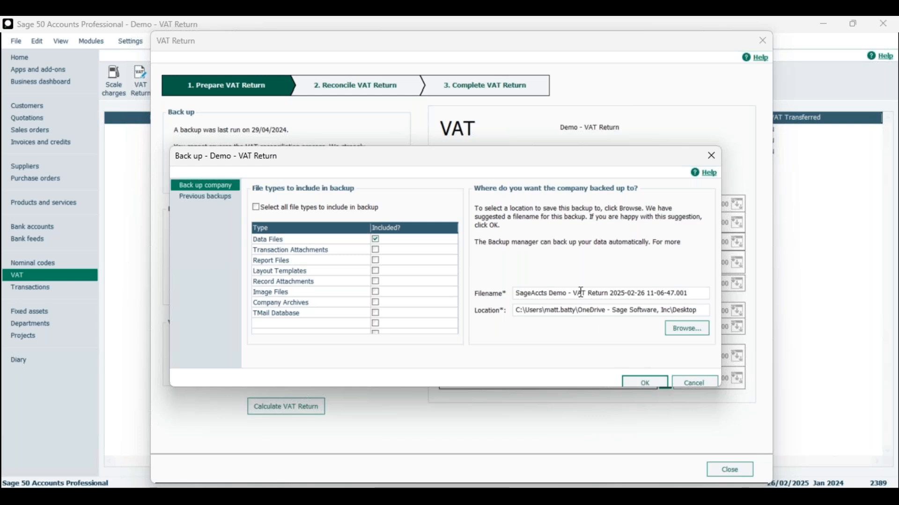
left_click_drag(575, 294, 475, 290)
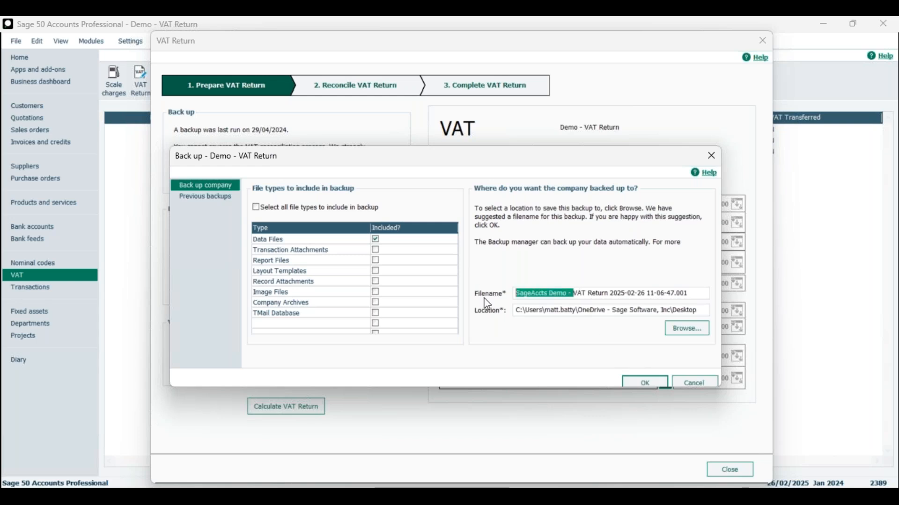
type("Pre ")
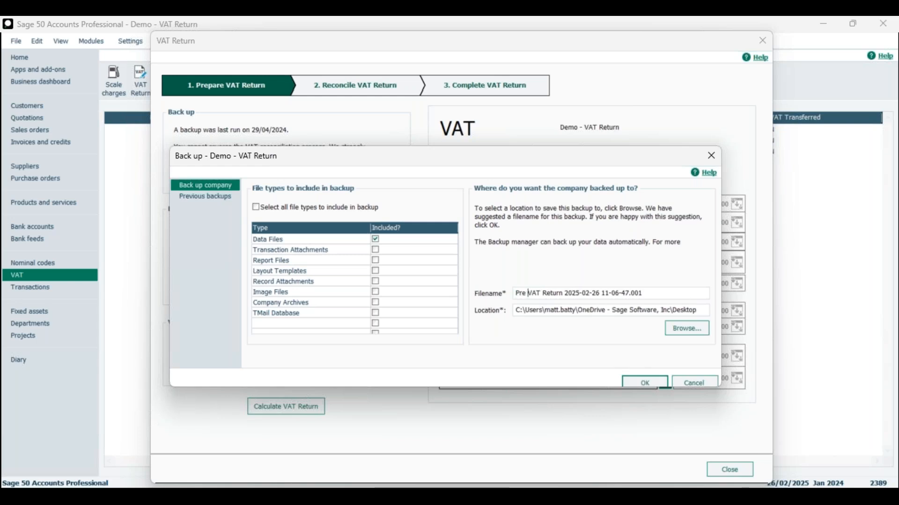
type("VAT Reconc")
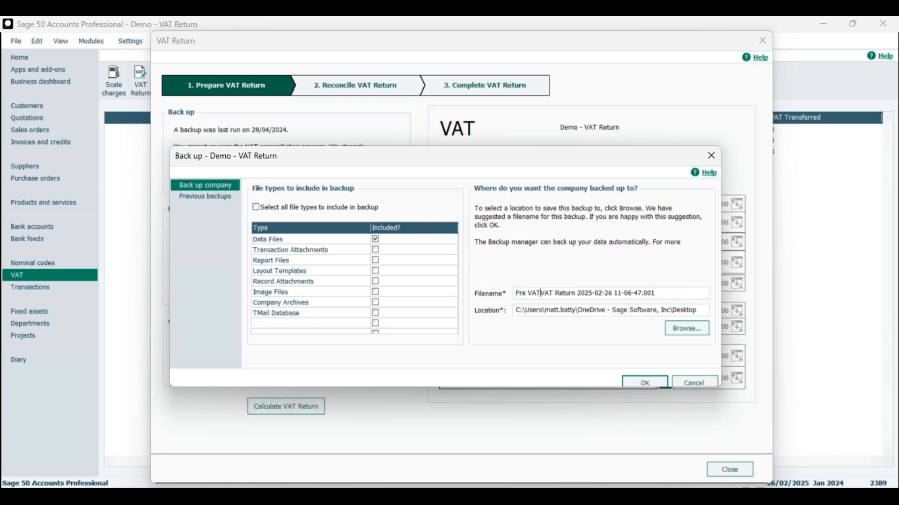
type("ile")
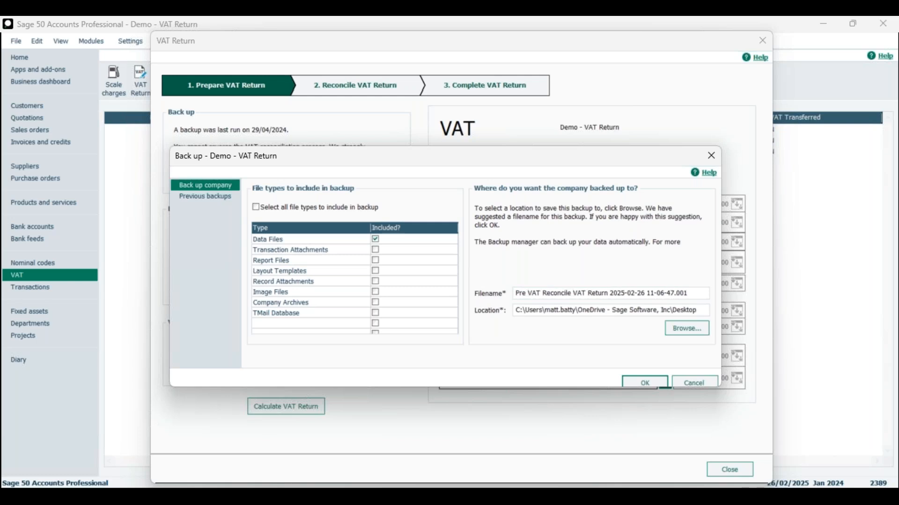
left_click(645, 382)
left_click(452, 312)
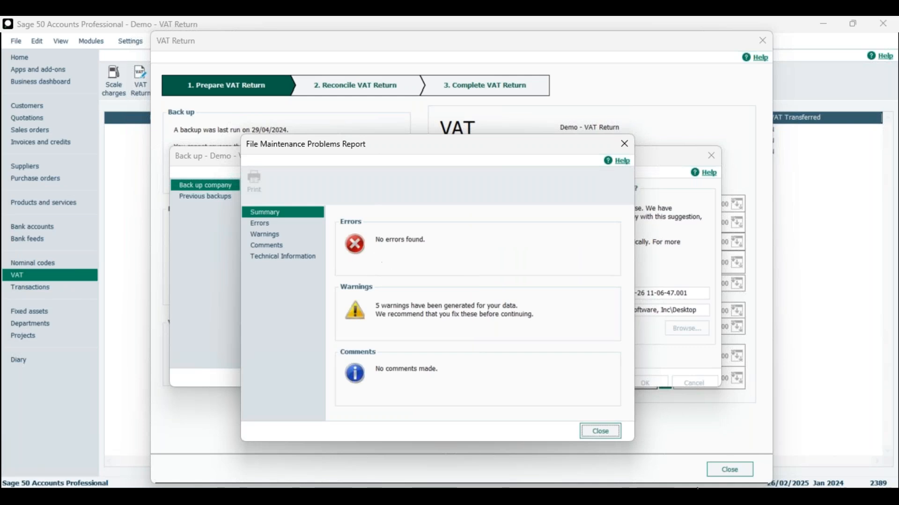
left_click(599, 432)
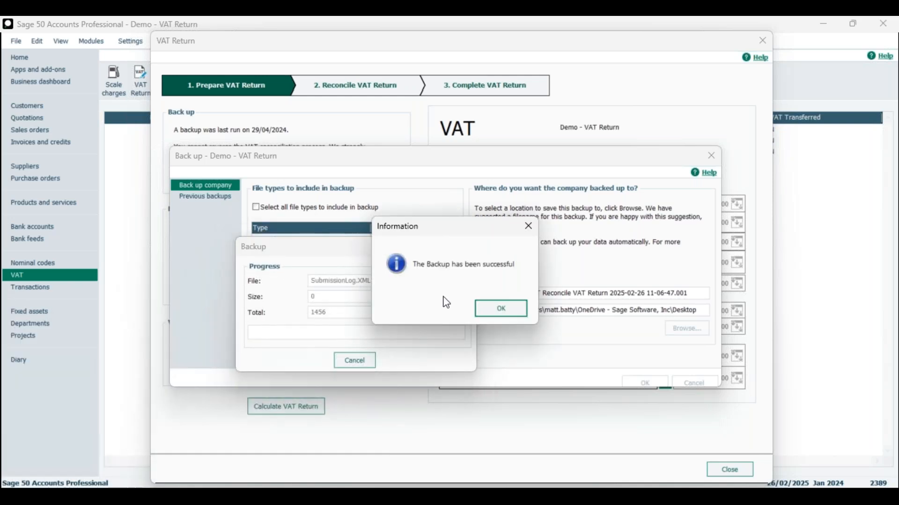
left_click(497, 314)
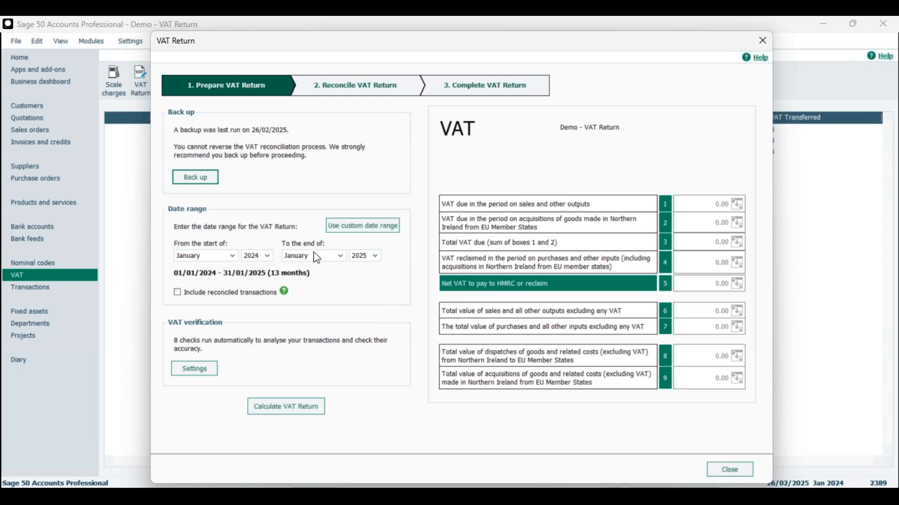
Step: Set the end of the VAT Return's date range to March 2024
left_click(367, 256)
left_click(365, 286)
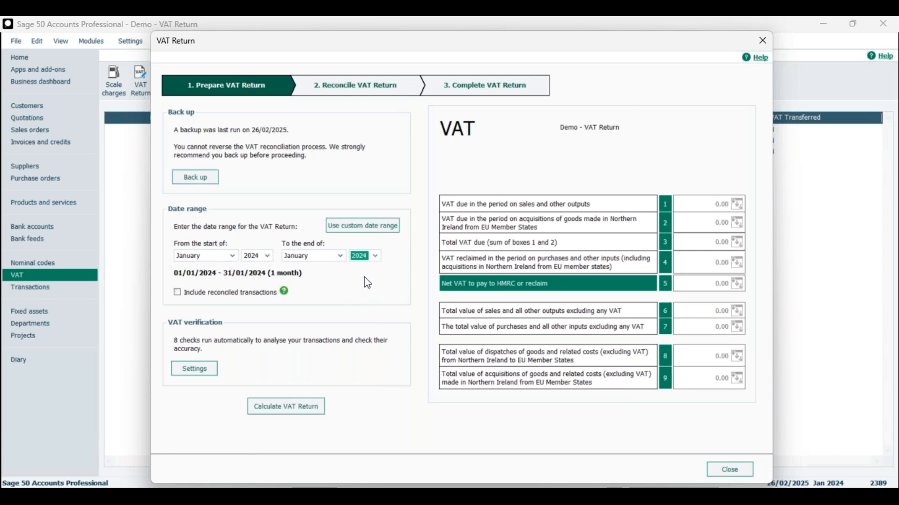
left_click(341, 257)
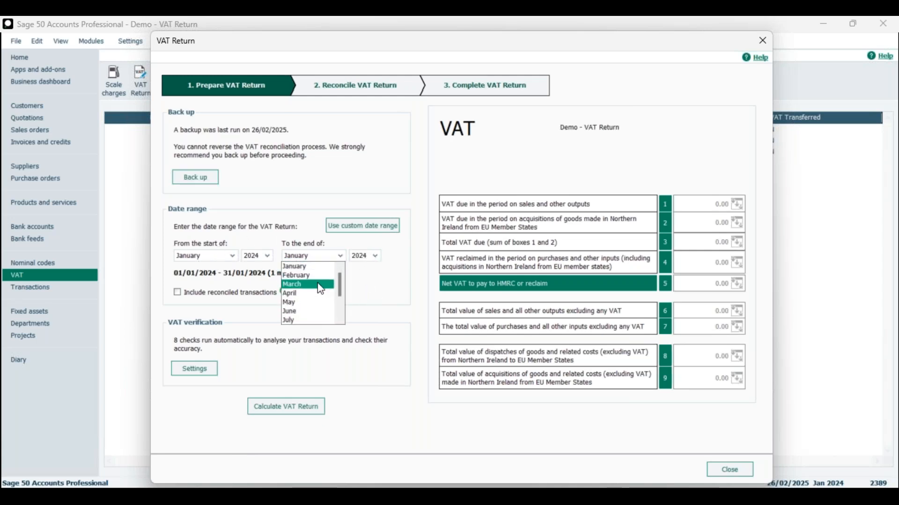
left_click(320, 284)
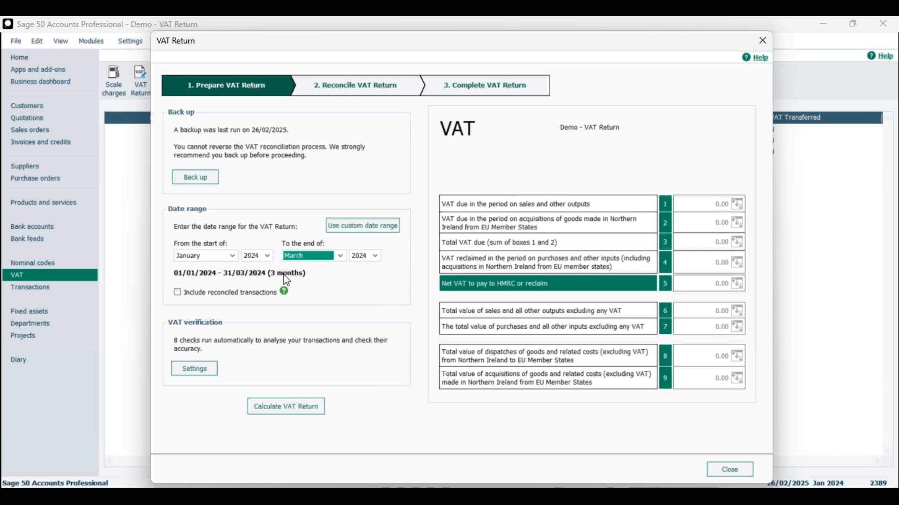
Step: Show the custom date range, return to whole months, and read the explanation of the Include reconciled transactions option
left_click(358, 229)
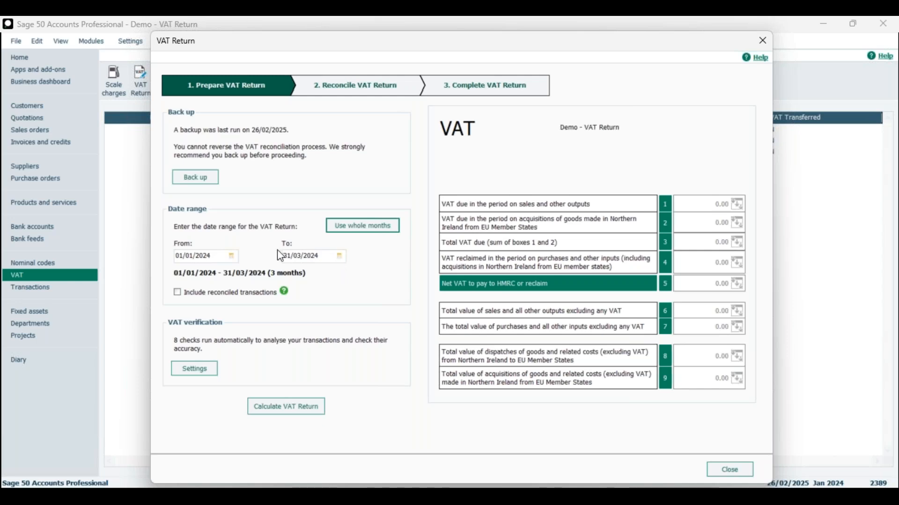
left_click(365, 228)
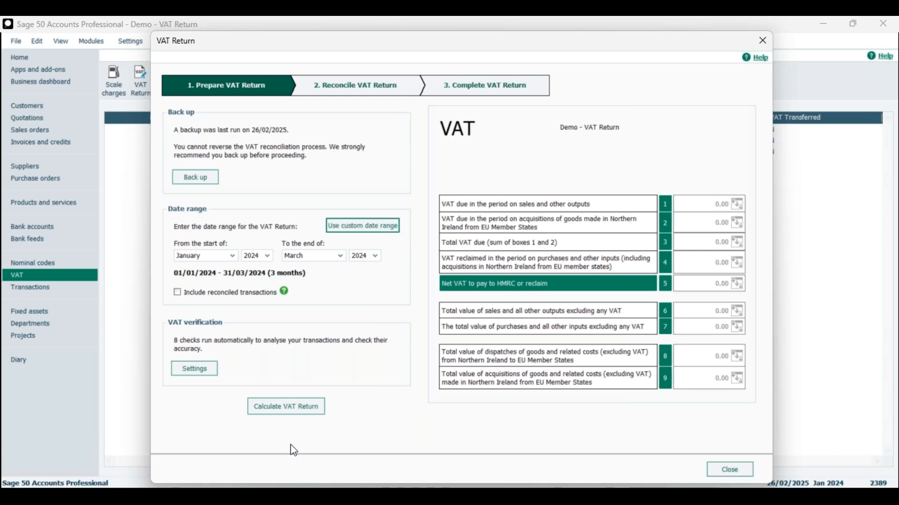
left_click(284, 293)
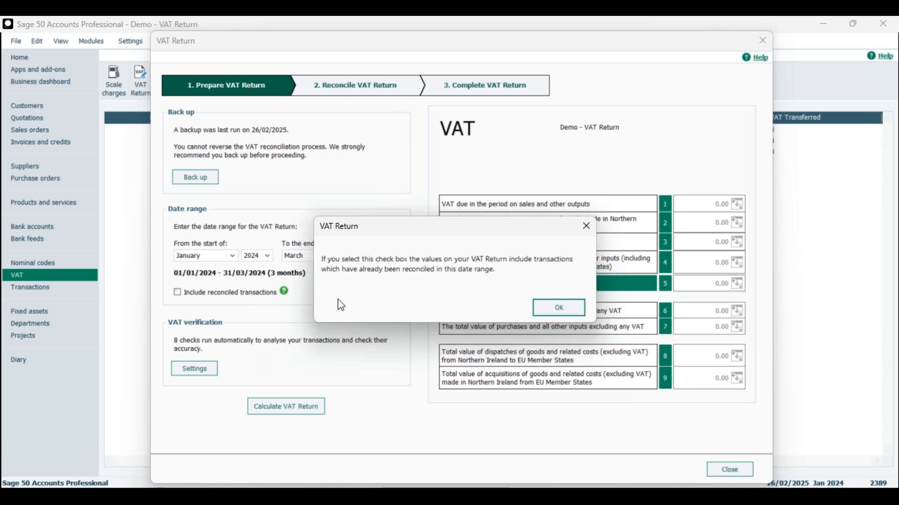
left_click(573, 305)
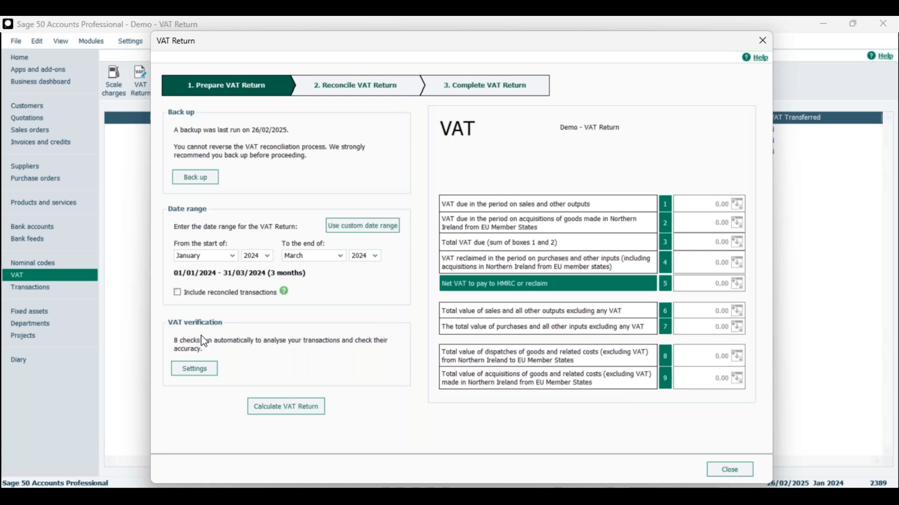
Step: Open the VAT verification settings and review the duplicate and missing entries checks, switching them off and back on
left_click(200, 375)
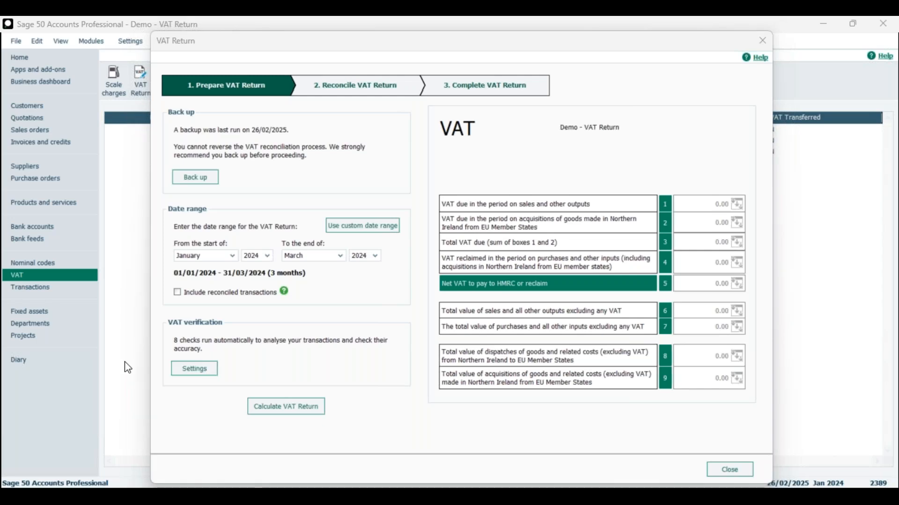
left_click_drag(0, 208, 487, 88)
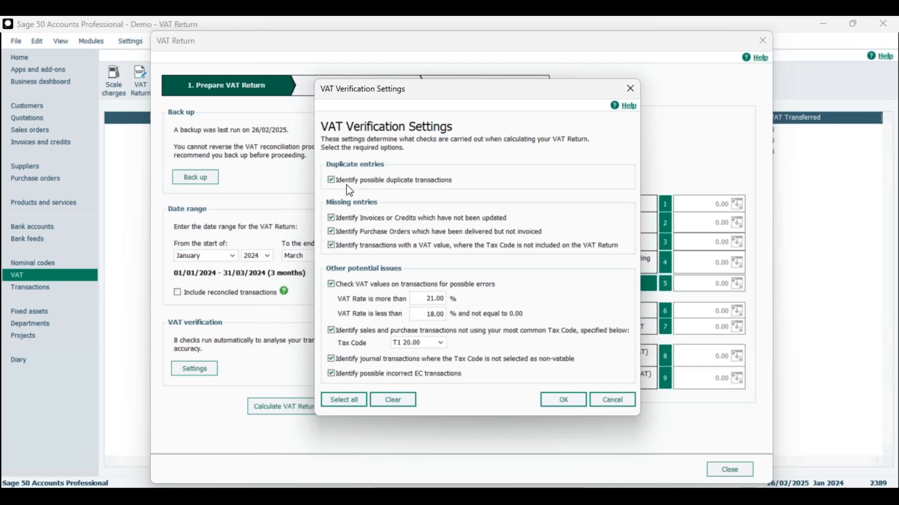
left_click(332, 180)
left_click(333, 181)
left_click(366, 183)
left_click(367, 218)
left_click(367, 232)
left_click(367, 245)
left_click(359, 231)
left_click(358, 219)
left_click(358, 180)
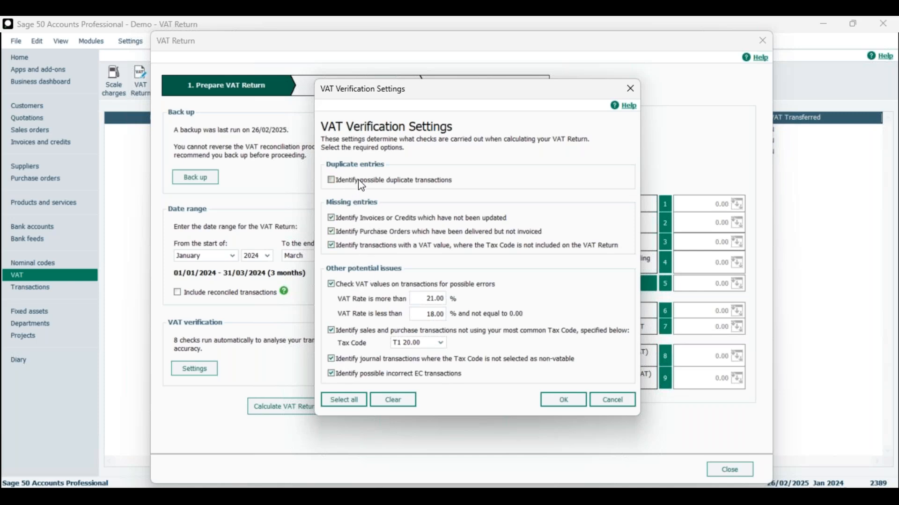
Step: Clear all the VAT verification checks, select all of them again, and save the settings
left_click(402, 402)
left_click(357, 401)
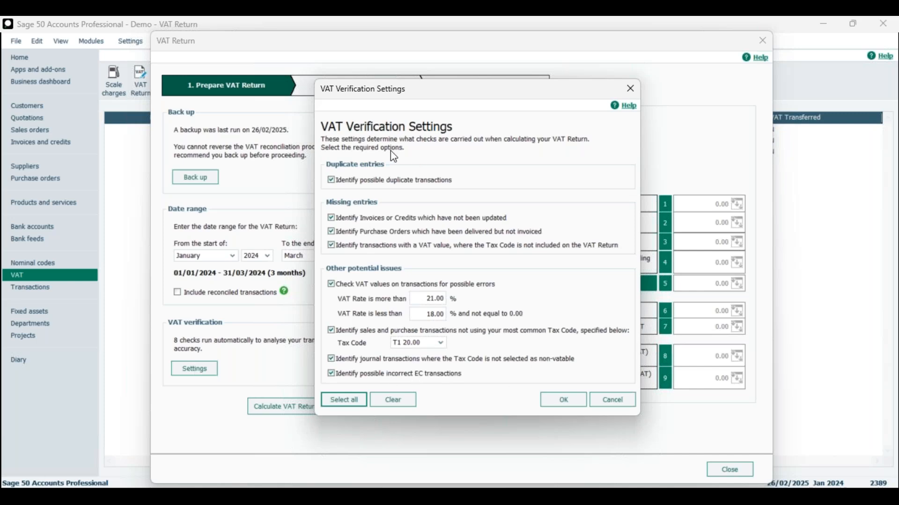
left_click(561, 401)
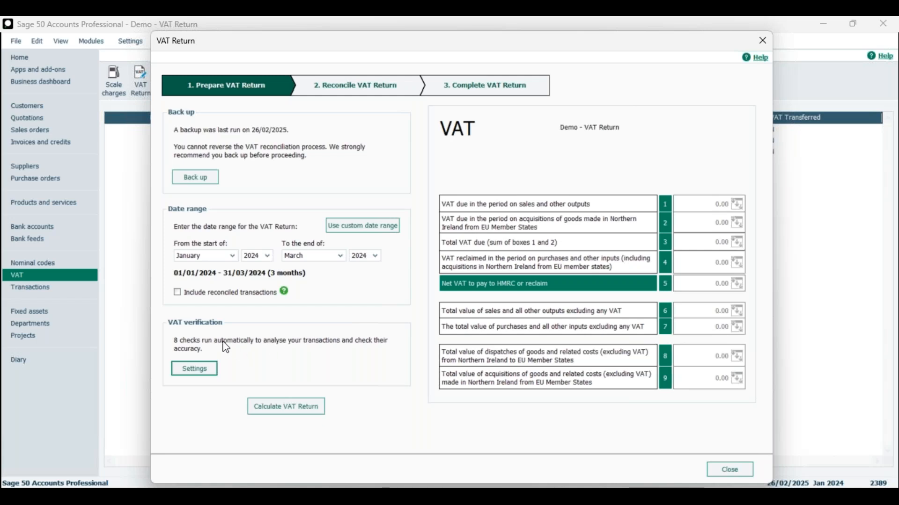
Step: Calculate the VAT Return and compare earlier unreconciled transactions 2388 (Cancel - see tran 2280) and 2389 (Diesel for van)
left_click(276, 413)
left_click(287, 407)
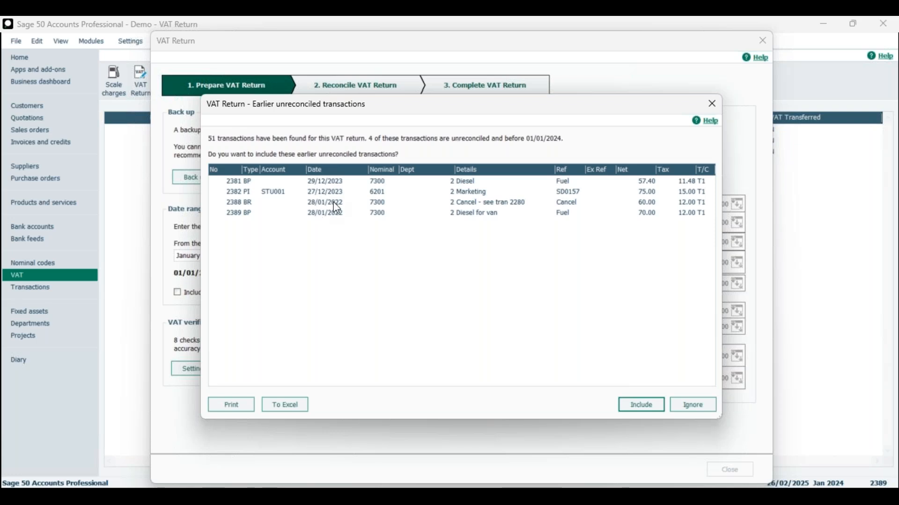
left_click(467, 204)
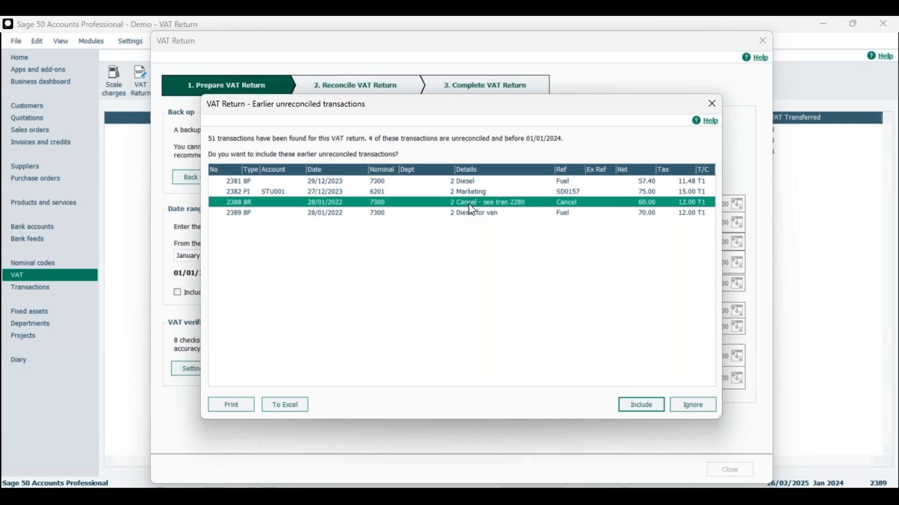
left_click(481, 214)
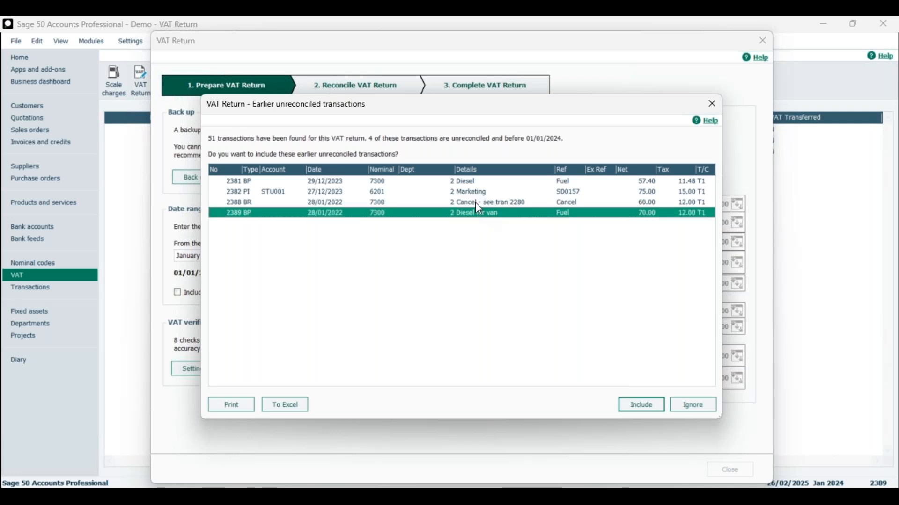
left_click(475, 202)
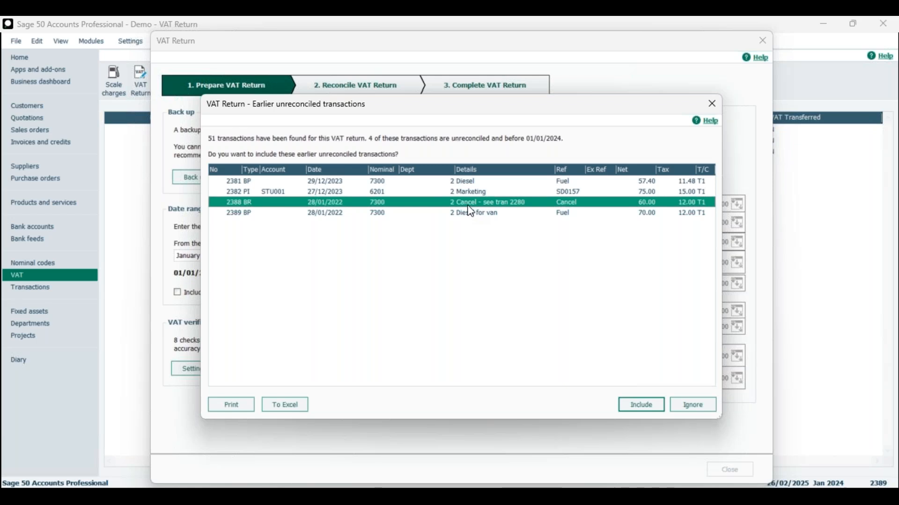
left_click(384, 214)
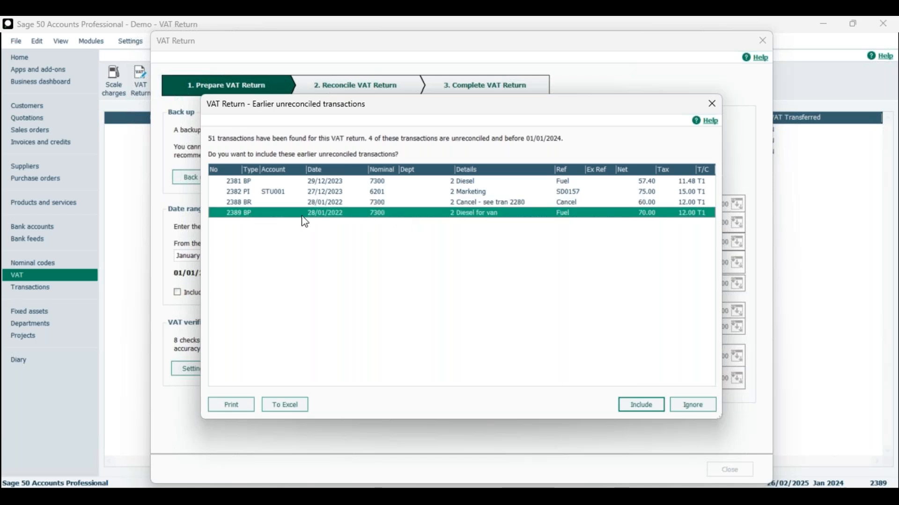
left_click(648, 204)
left_click(649, 213)
left_click(649, 206)
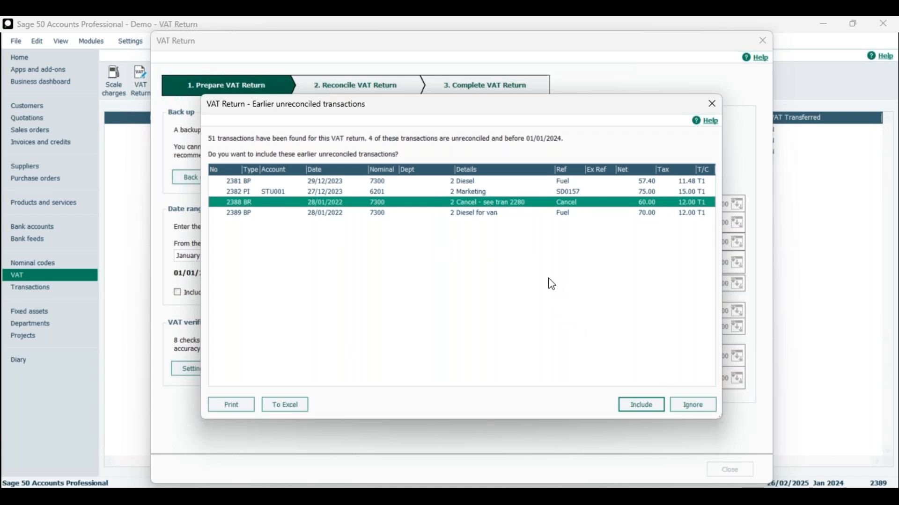
Step: Go through each earlier unreconciled transaction, from the Diesel and Marketing entries to Cancel and Diesel for van
left_click(468, 191)
left_click(469, 183)
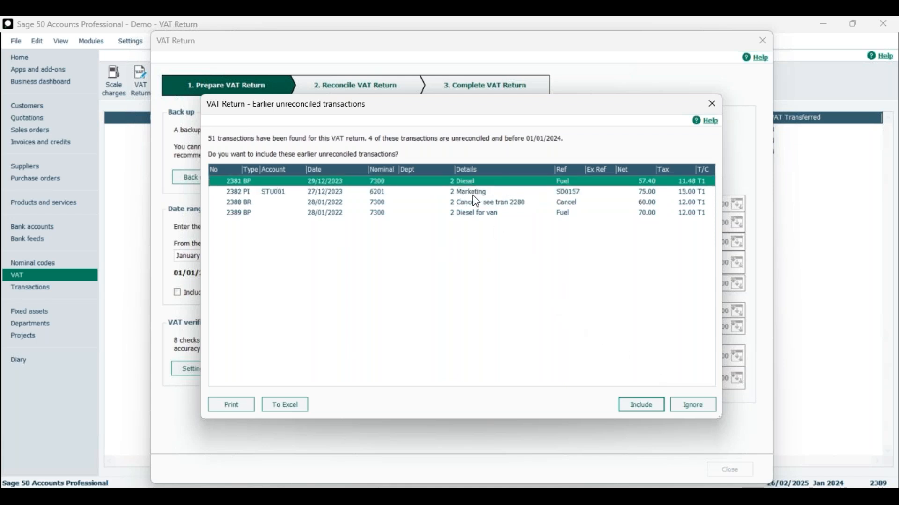
left_click(473, 192)
left_click(475, 202)
left_click(476, 213)
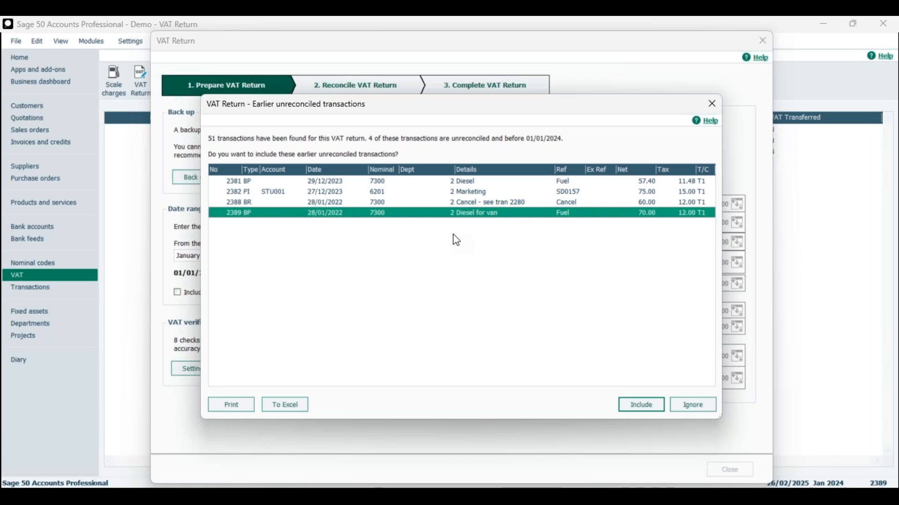
left_click_drag(401, 109, 405, 119)
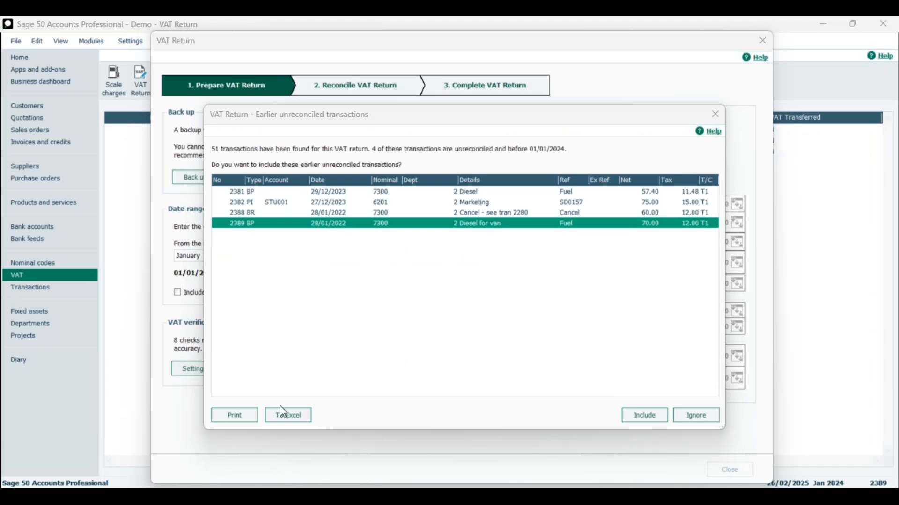
Step: Export the earlier unreconciled transactions to Excel and check the resulting workbook against the list
left_click(281, 412)
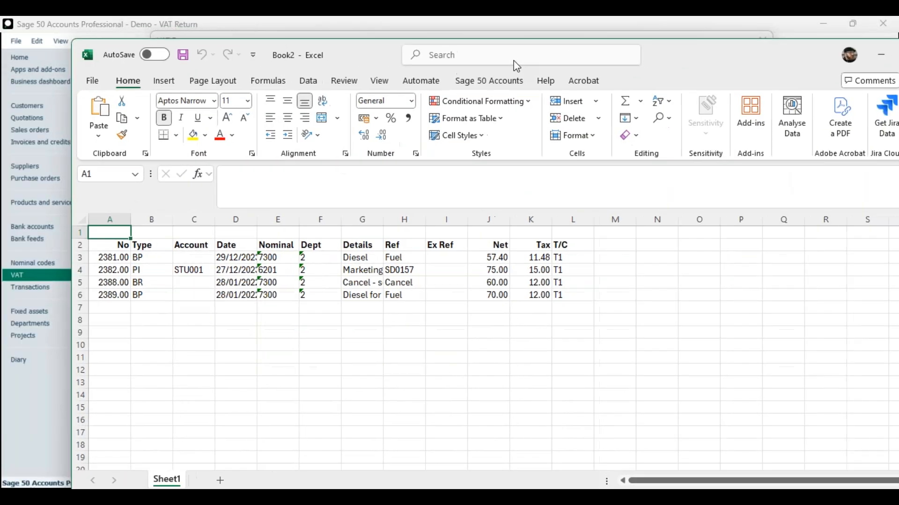
left_click_drag(513, 60, 474, 46)
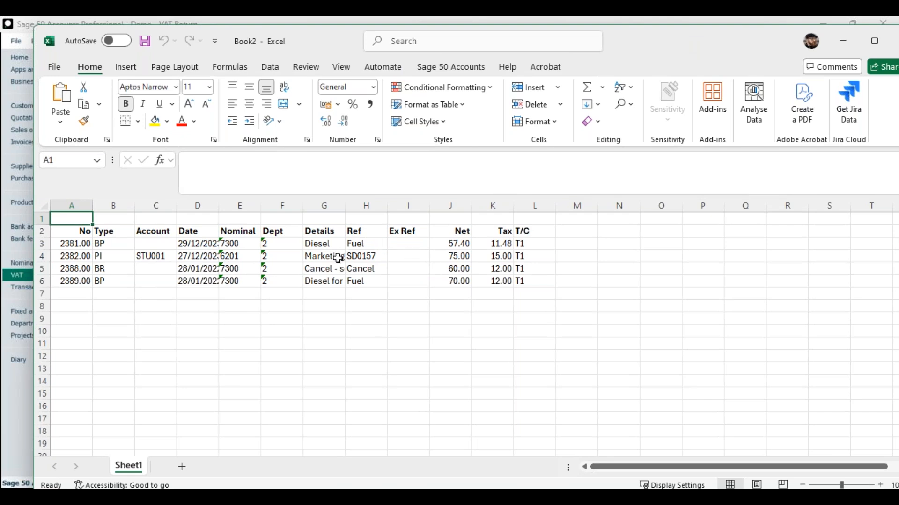
left_click_drag(663, 36, 0, 253)
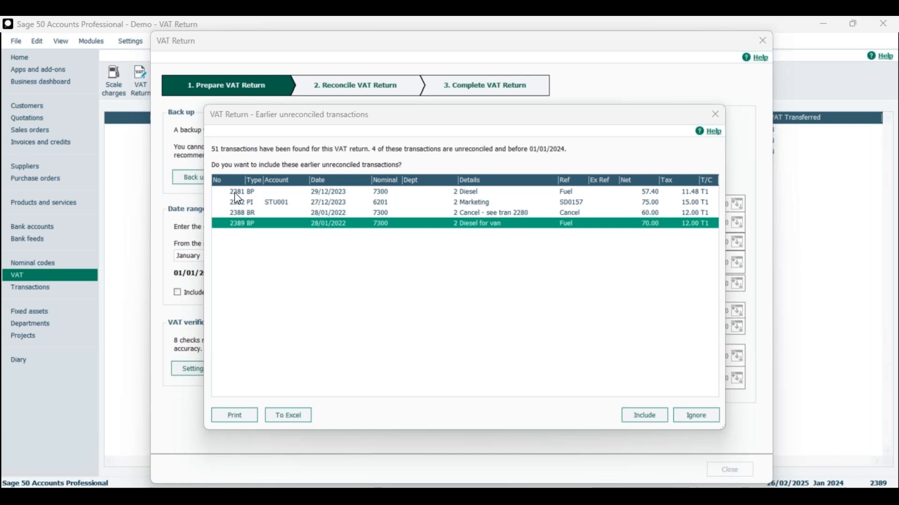
left_click_drag(0, 124, 727, 91)
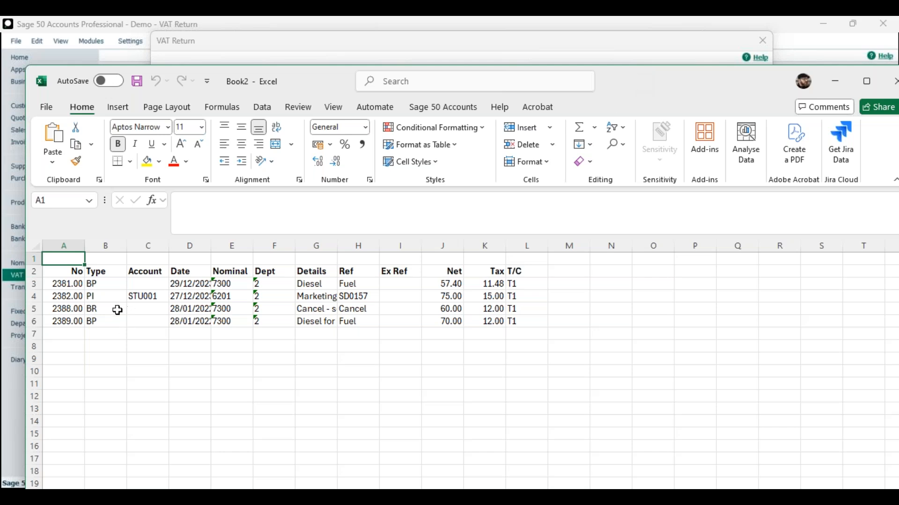
Step: Compare the net amounts of transactions 2388 and 2389 in the workbook, and go back to the VAT Return
left_click(454, 310)
left_click(450, 319)
left_click(451, 310)
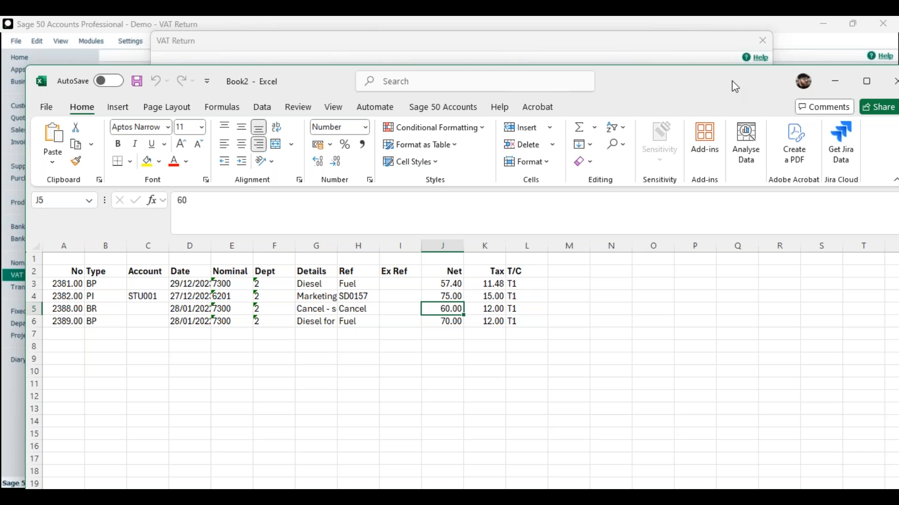
left_click_drag(717, 80, 0, 122)
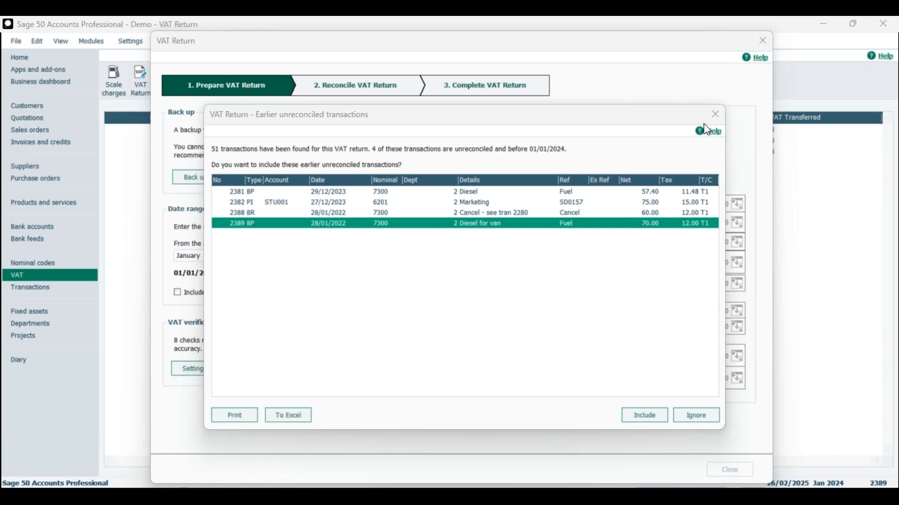
Step: Dismiss the earlier unreconciled transactions list and close the calculated VAT Return without keeping it
left_click(714, 117)
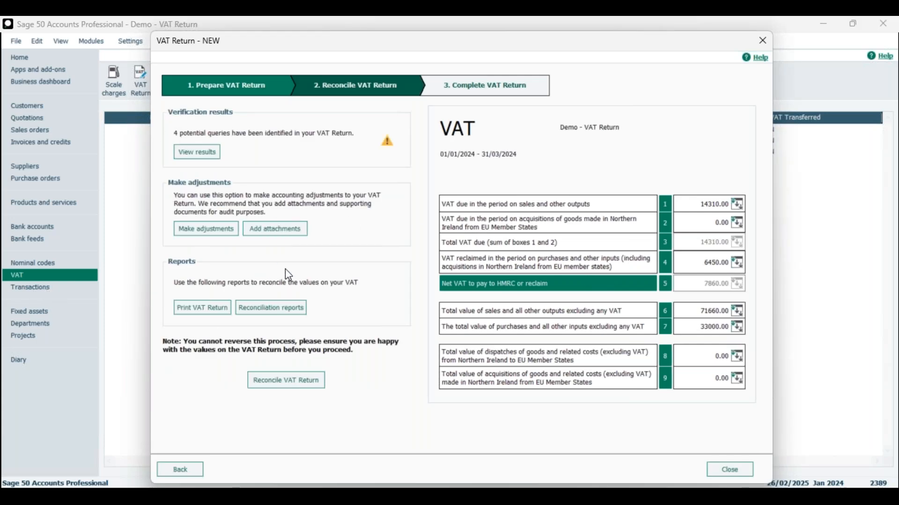
left_click(730, 470)
left_click(481, 310)
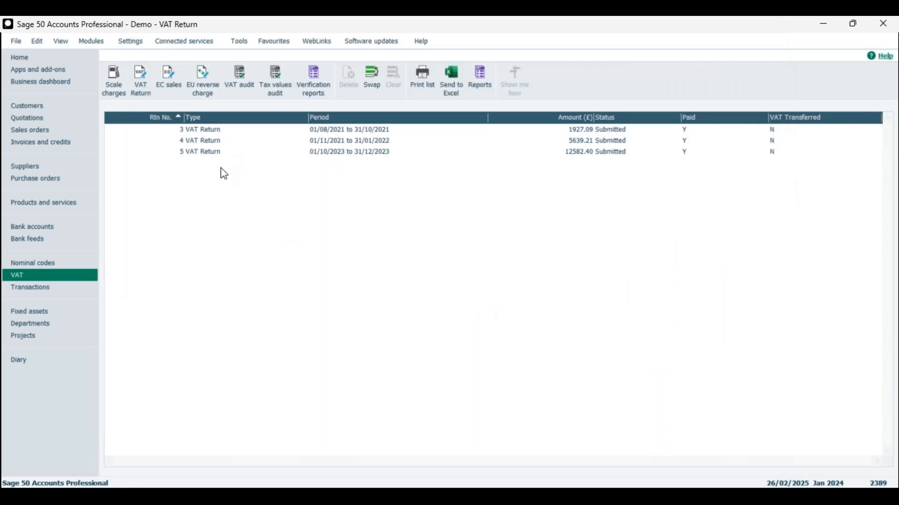
Step: Search the transactions list for transaction 2381
left_click(29, 292)
left_click(286, 117)
type("2381")
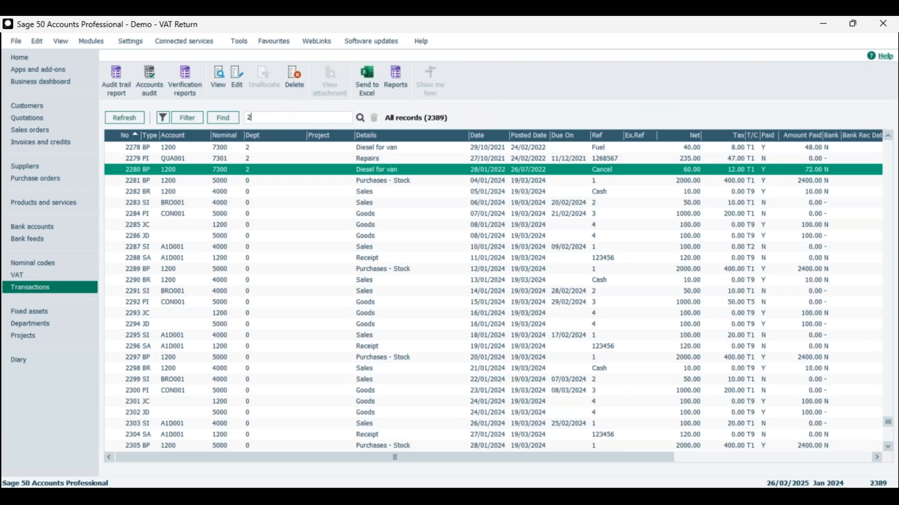
left_click(361, 117)
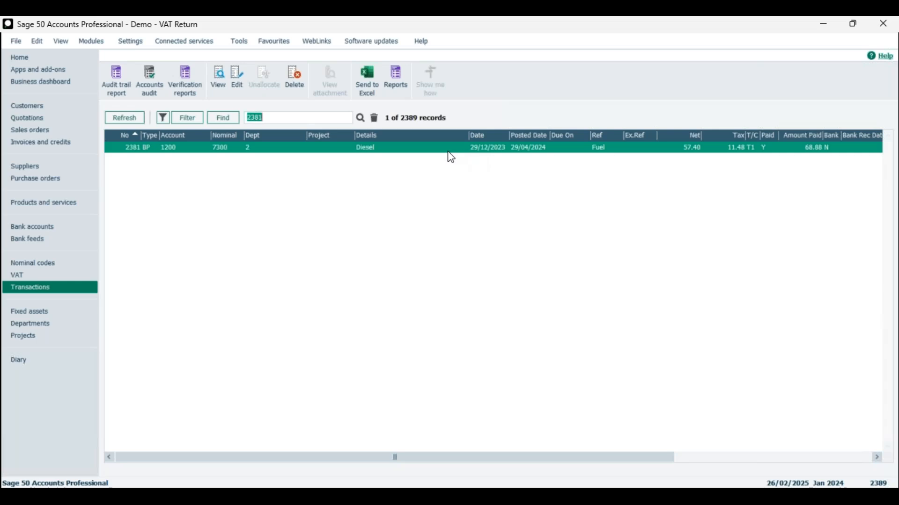
Step: Clear the search, look up transaction 2388 in the transactions list, and clear the search again
left_click(374, 116)
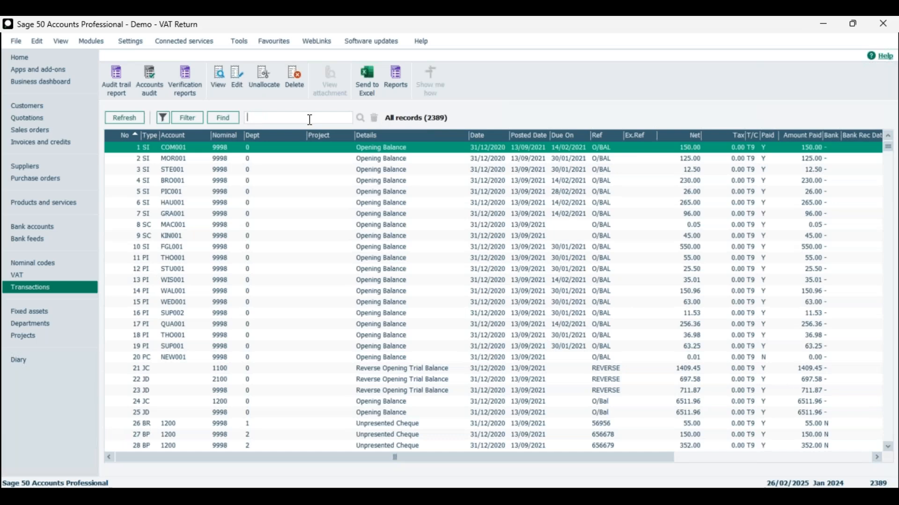
type("2388")
left_click(361, 118)
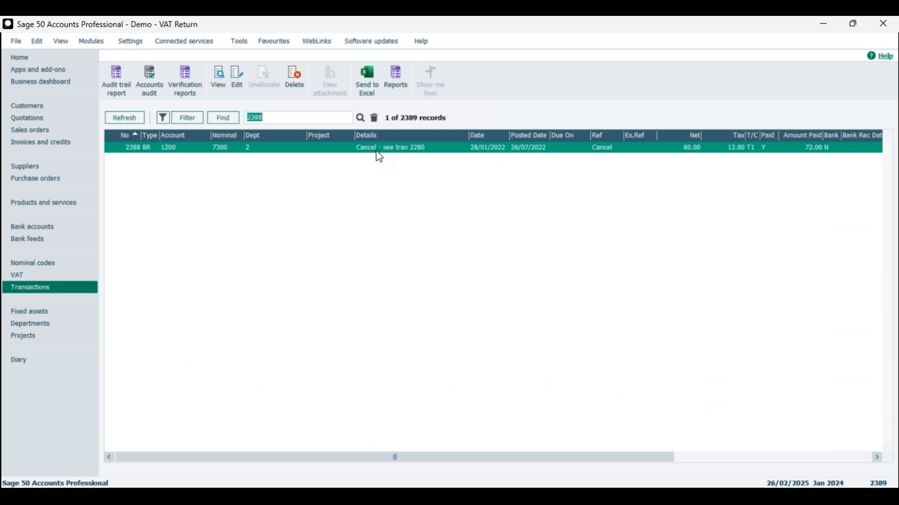
left_click(375, 119)
Step: Return to the VAT Returns list, select the return for 01/10/2023 to 31/12/2023, and clear the selection
left_click(42, 274)
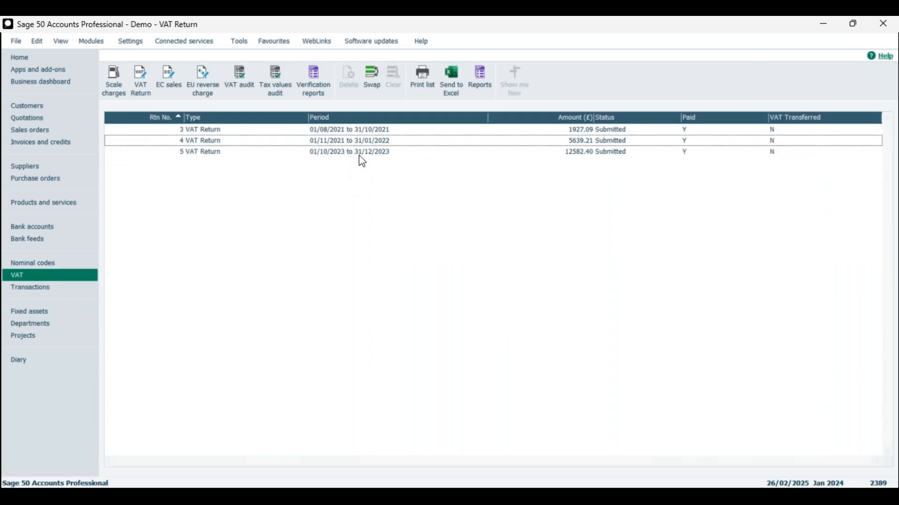
left_click(365, 153)
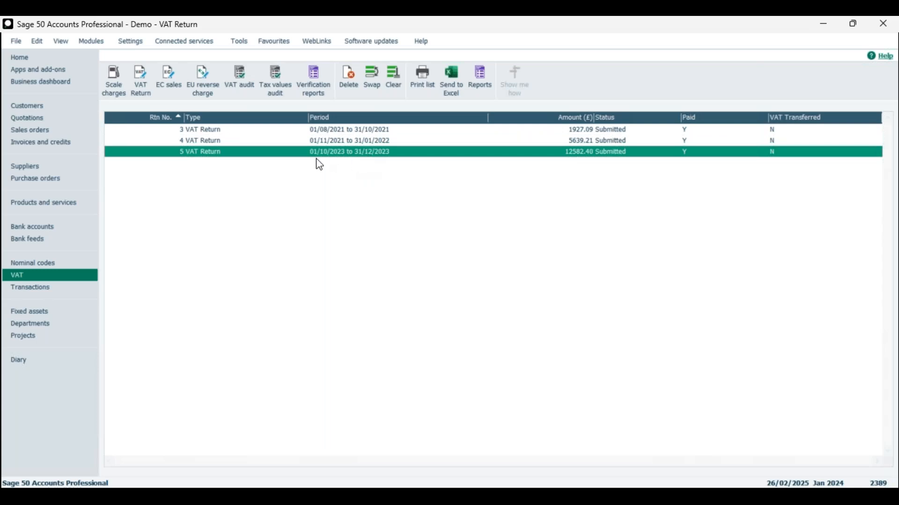
left_click(382, 87)
left_click(394, 80)
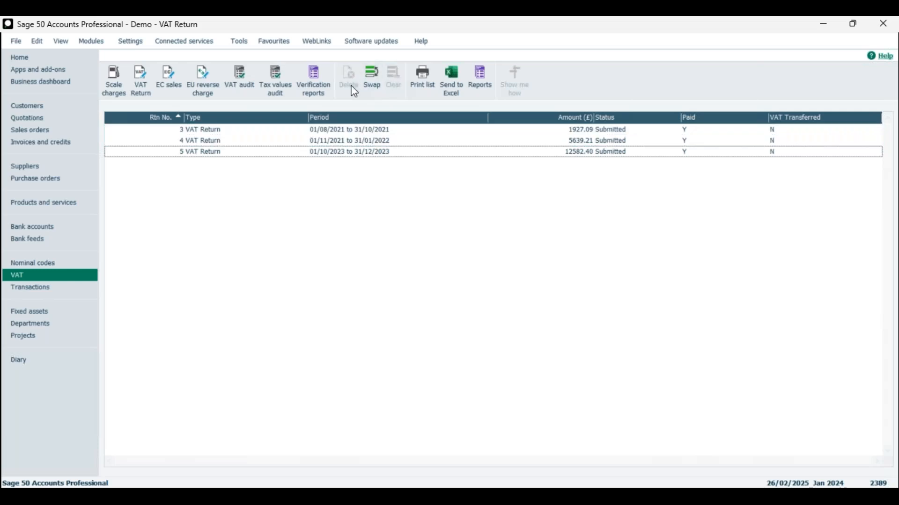
Step: Start a new VAT Return and set the end of its date range to March 2024
left_click(144, 79)
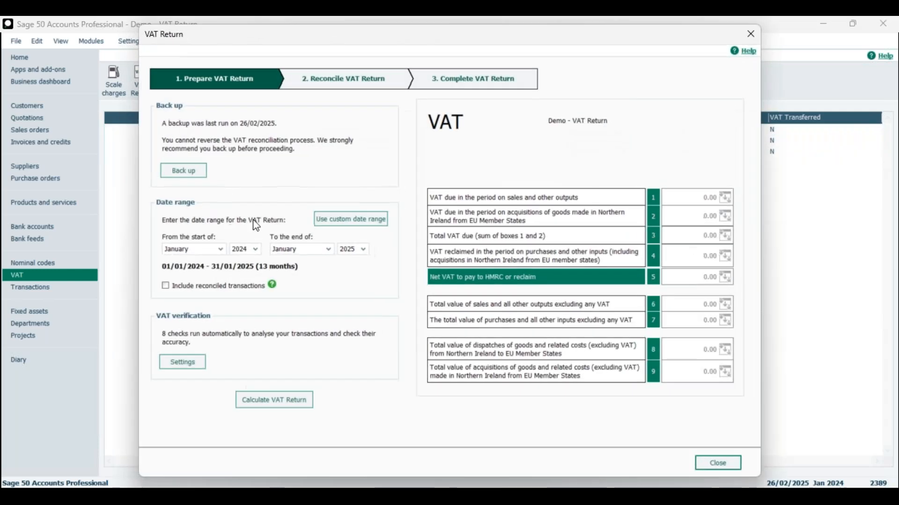
left_click(349, 252)
left_click(343, 272)
left_click(330, 251)
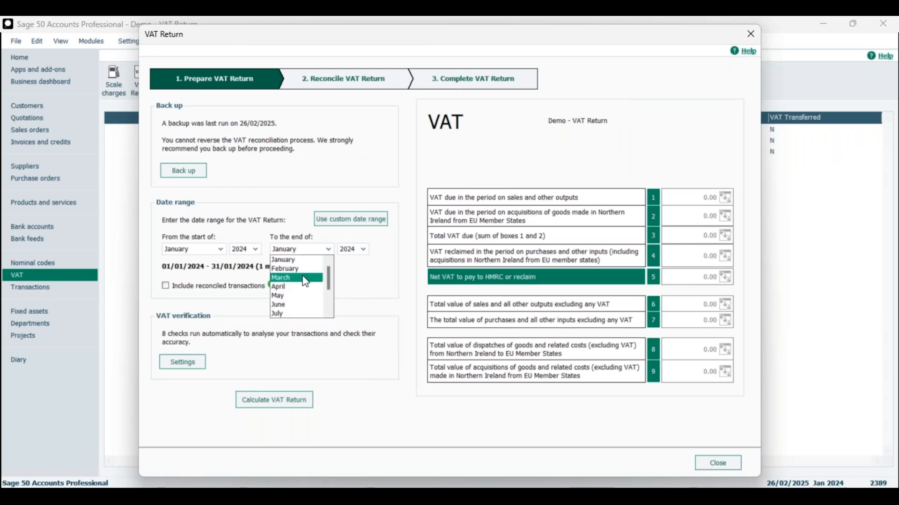
left_click(305, 280)
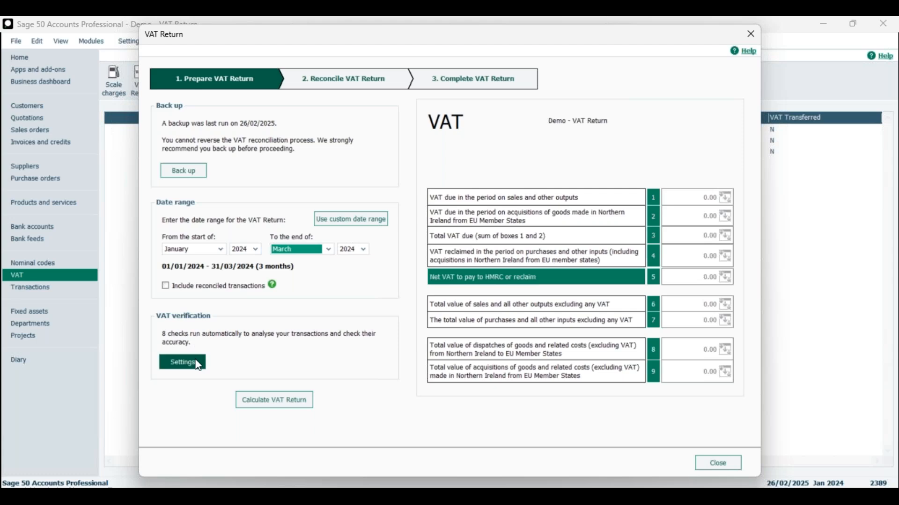
Step: Calculate the VAT Return and include the earlier unreconciled transactions in it
left_click(285, 402)
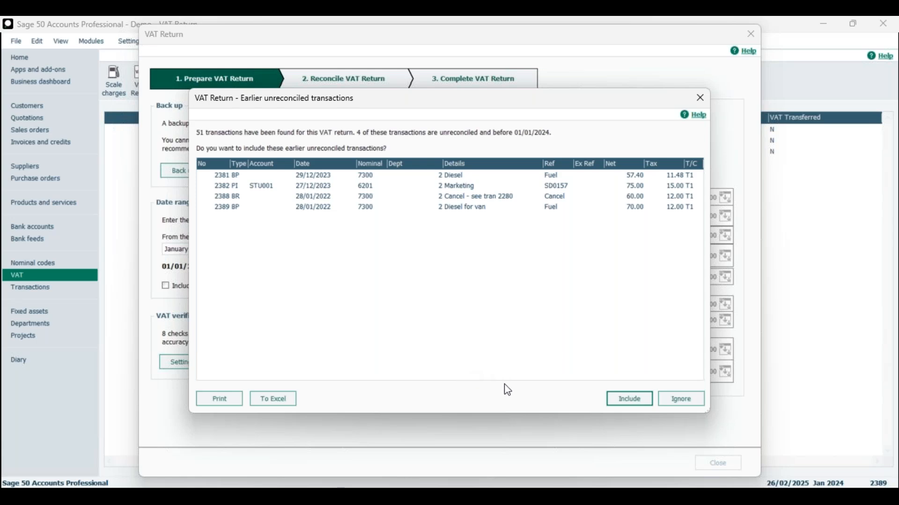
left_click(627, 401)
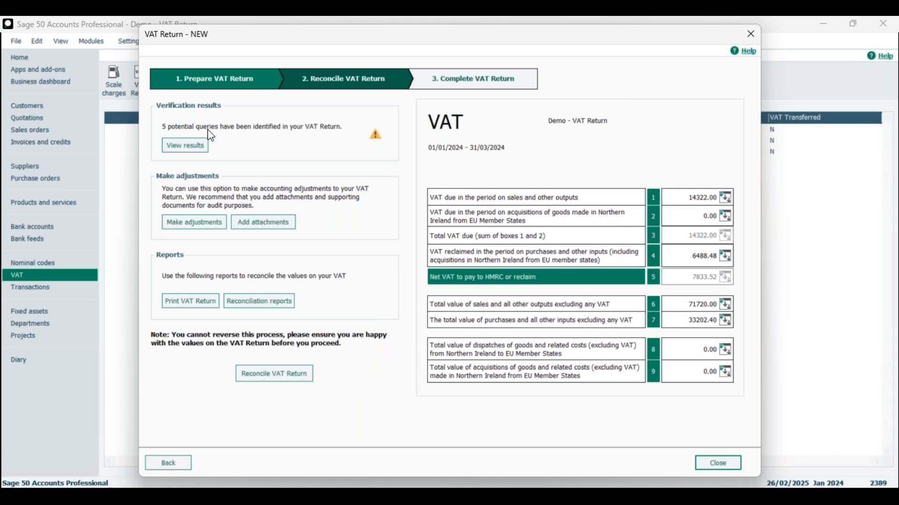
Step: Open the verification results summary and review the details of the invoice or credit that has not been updated
left_click(193, 151)
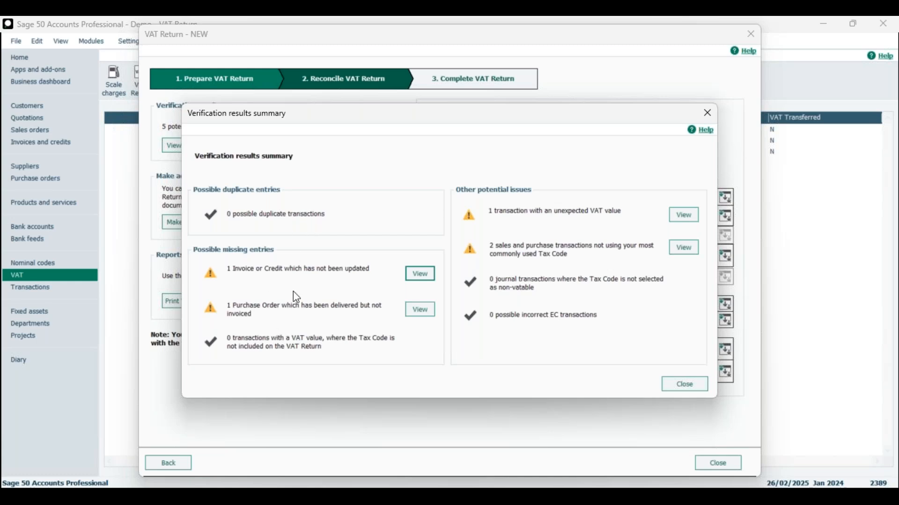
left_click(419, 273)
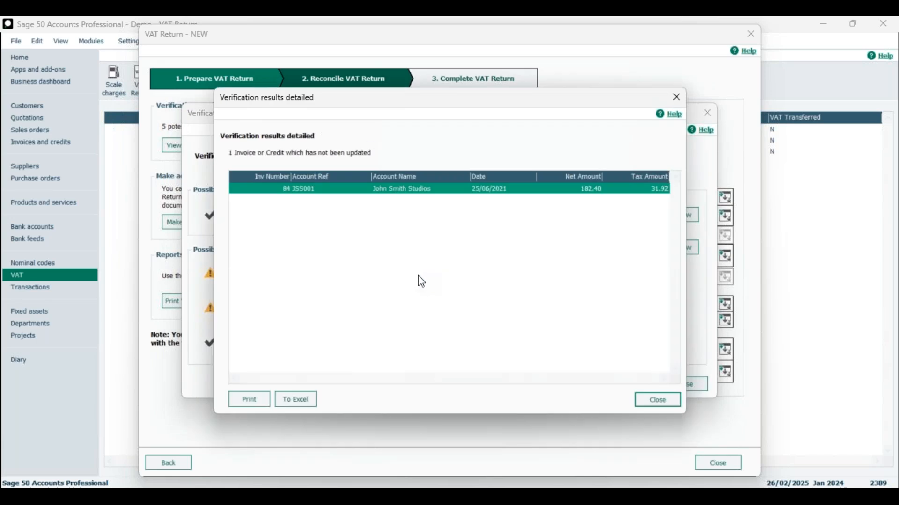
left_click_drag(332, 103, 432, 101)
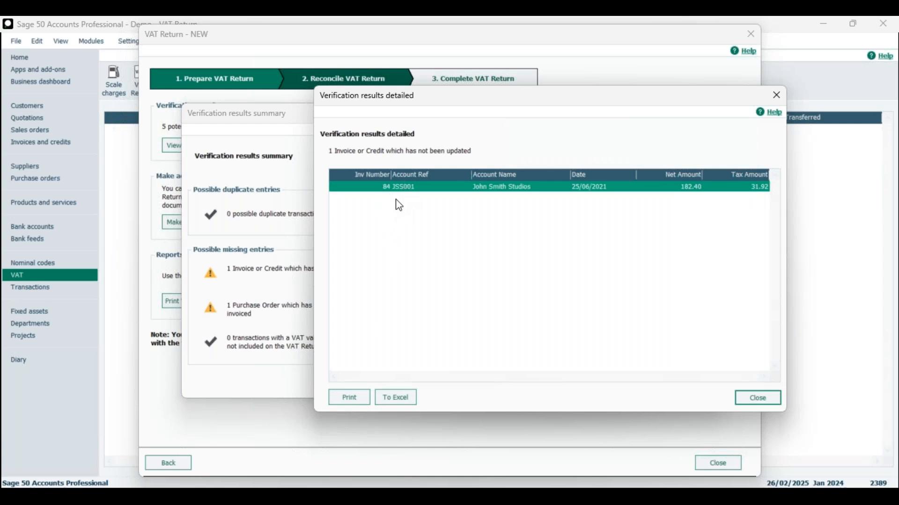
left_click_drag(409, 102, 381, 96)
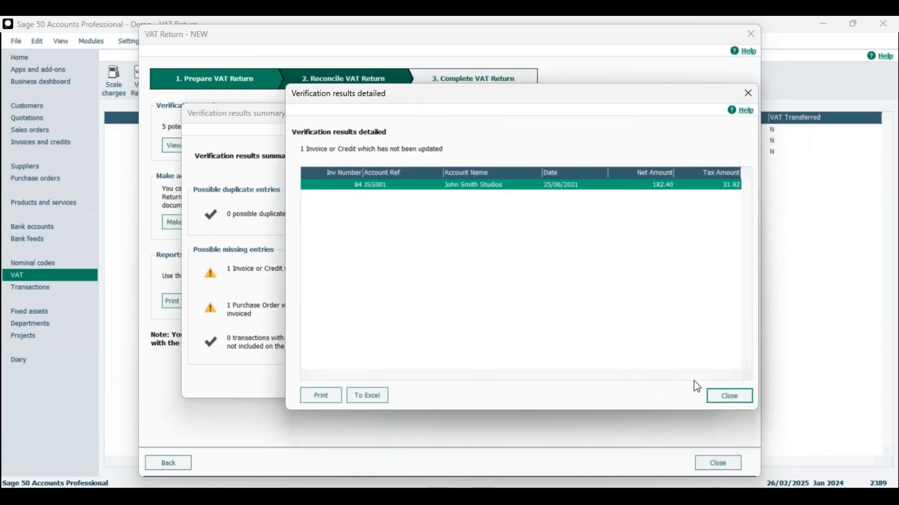
left_click(739, 402)
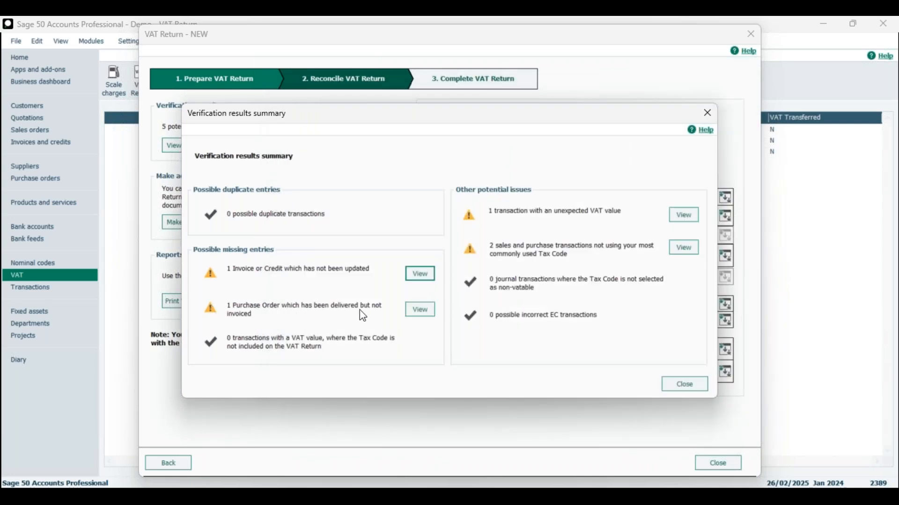
Step: Review the details of the delivered but uninvoiced purchase order and of the transaction with an unexpected VAT value
left_click(420, 310)
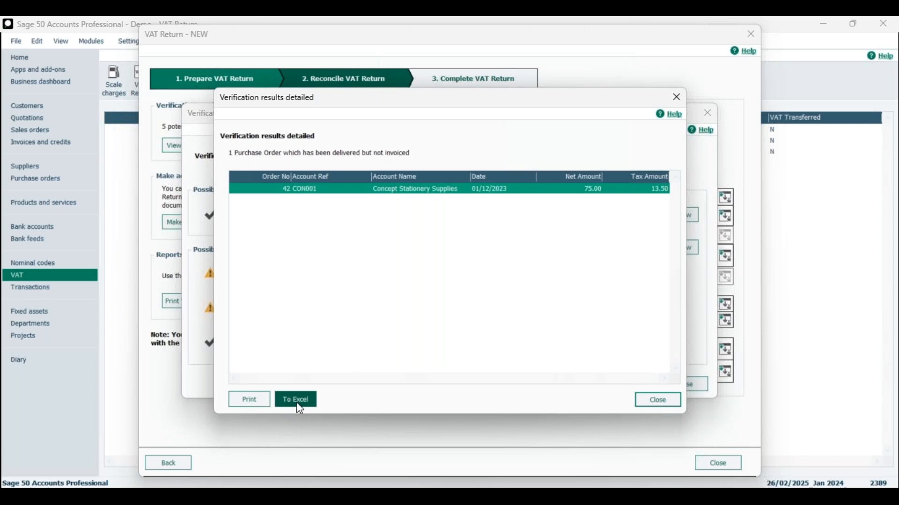
left_click(676, 97)
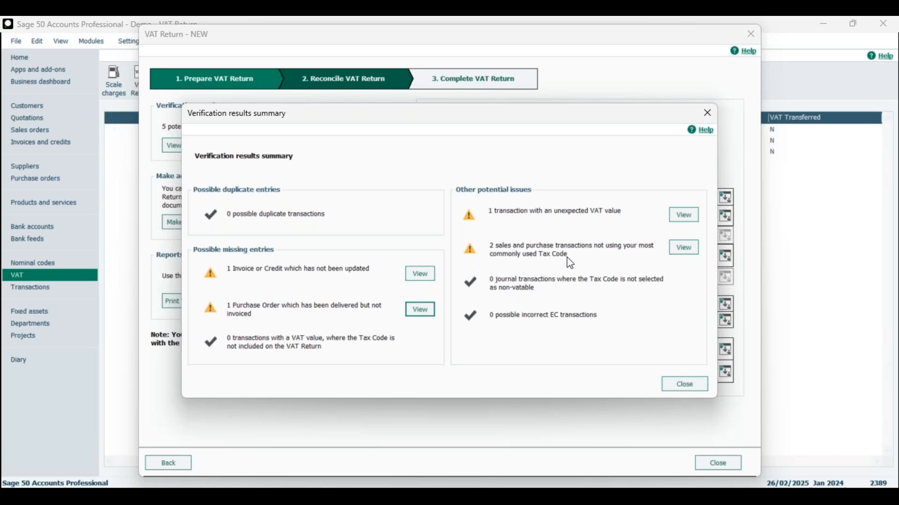
left_click(683, 216)
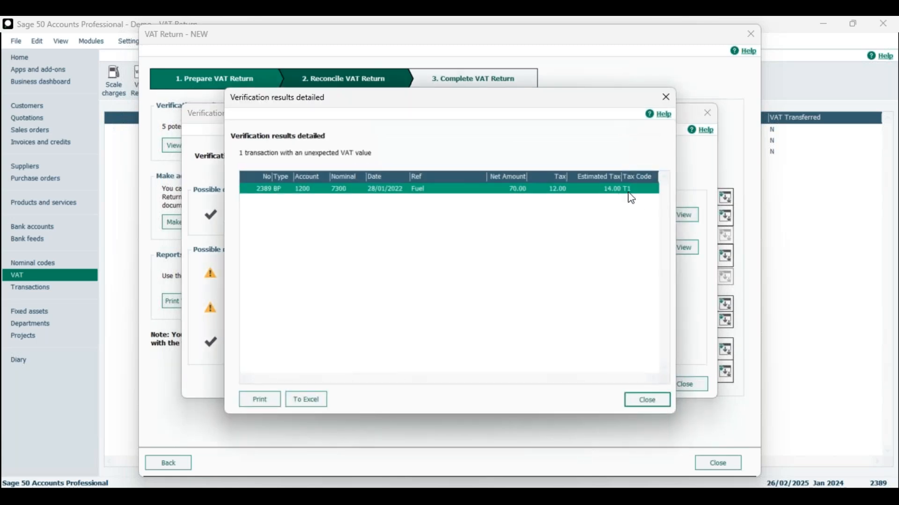
left_click_drag(511, 104, 428, 76)
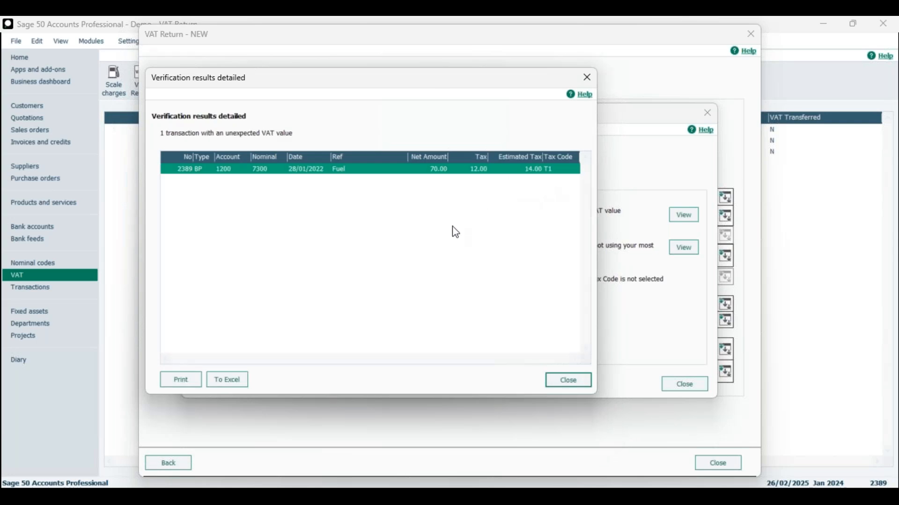
left_click(588, 79)
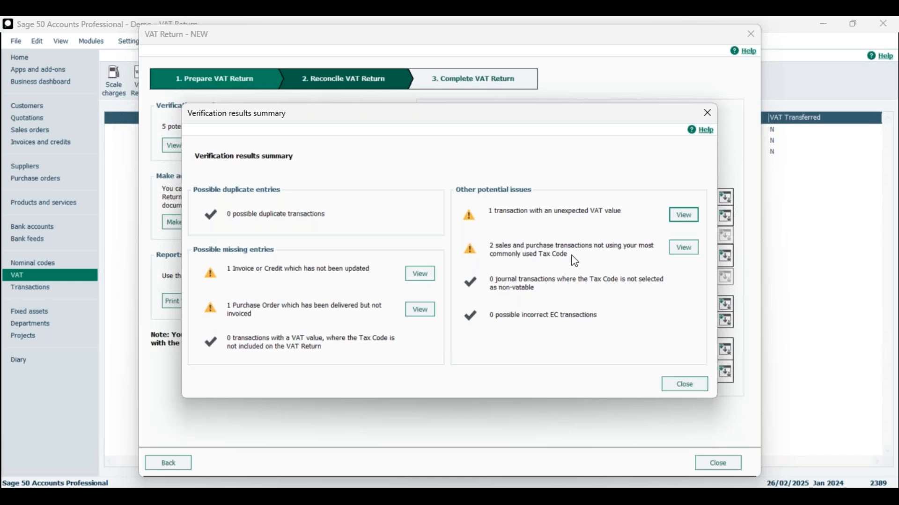
Step: Review the sales and purchase transactions that do not use the most commonly used tax code
left_click(682, 250)
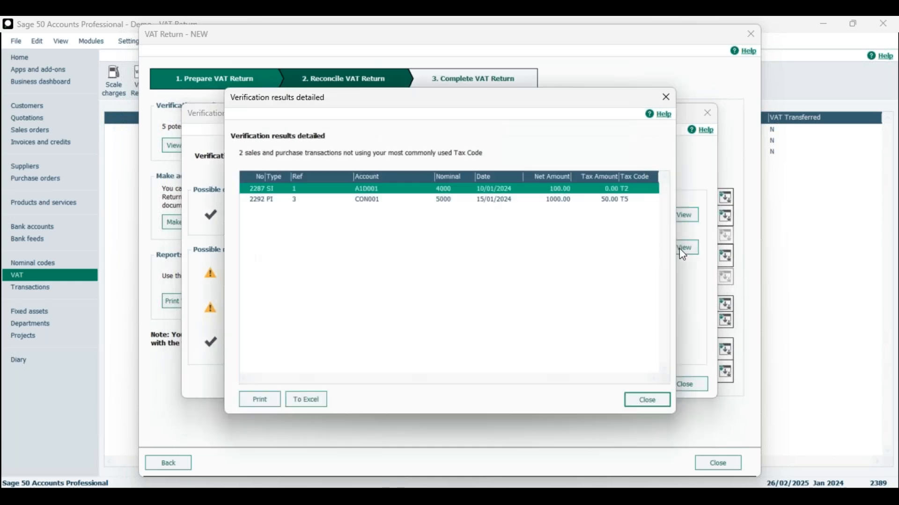
left_click(619, 202)
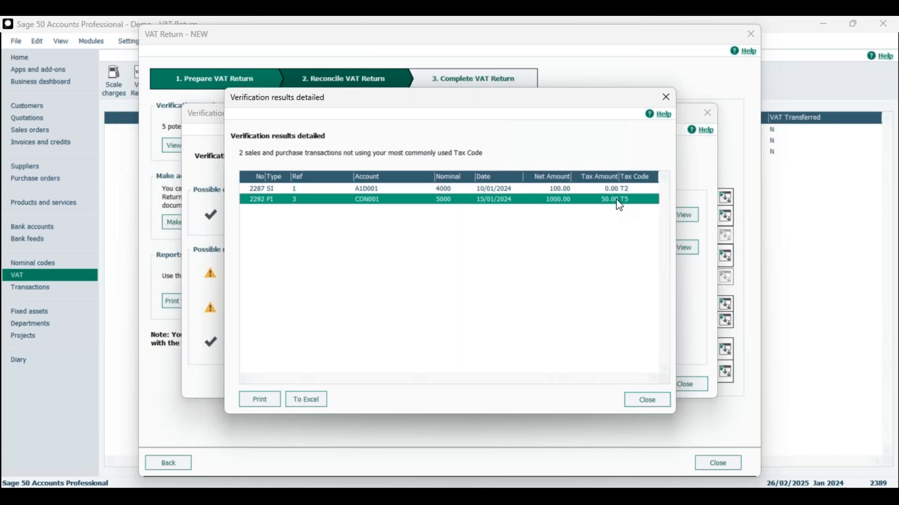
left_click(614, 192)
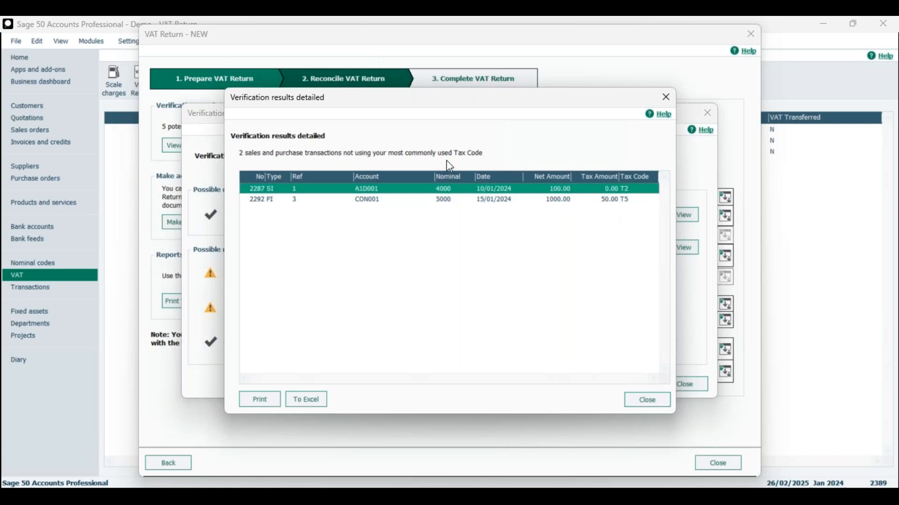
left_click(627, 200)
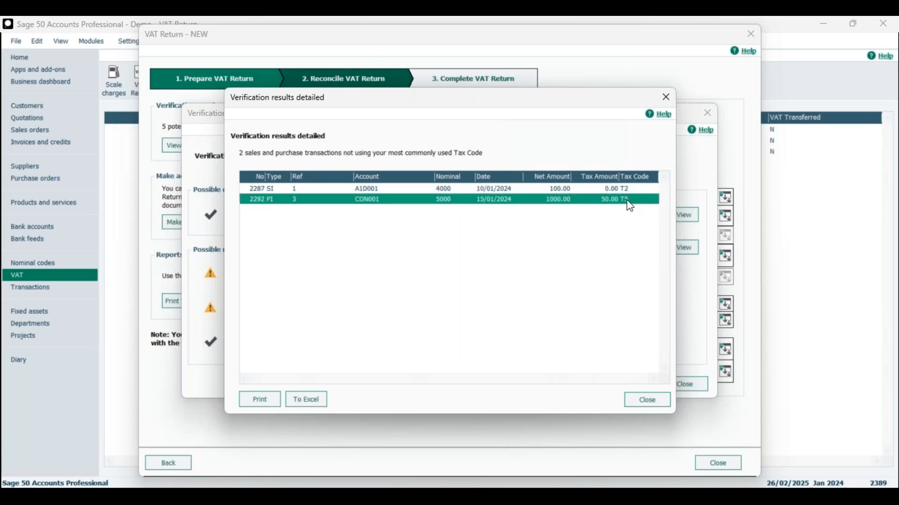
Step: Export the transactions with uncommon tax codes to Excel, check the sheet, and return to the calculated VAT Return
left_click(304, 406)
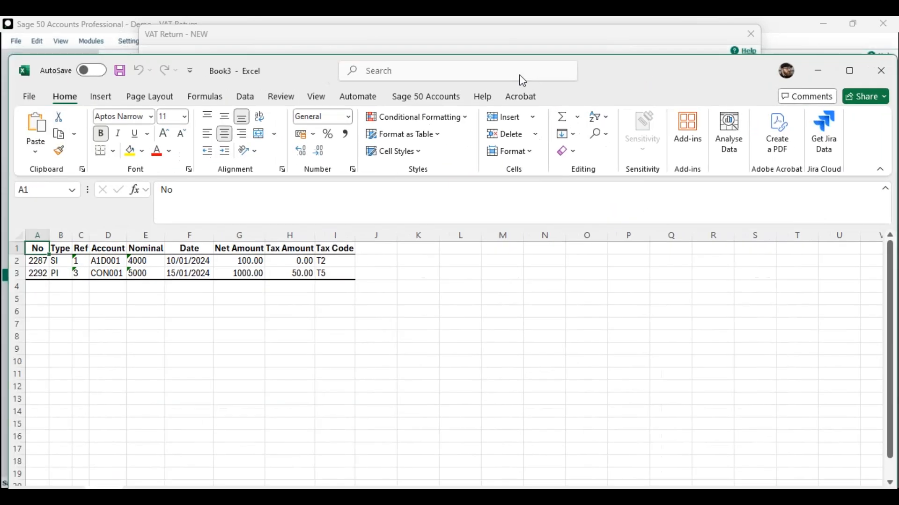
left_click_drag(523, 81, 561, 84)
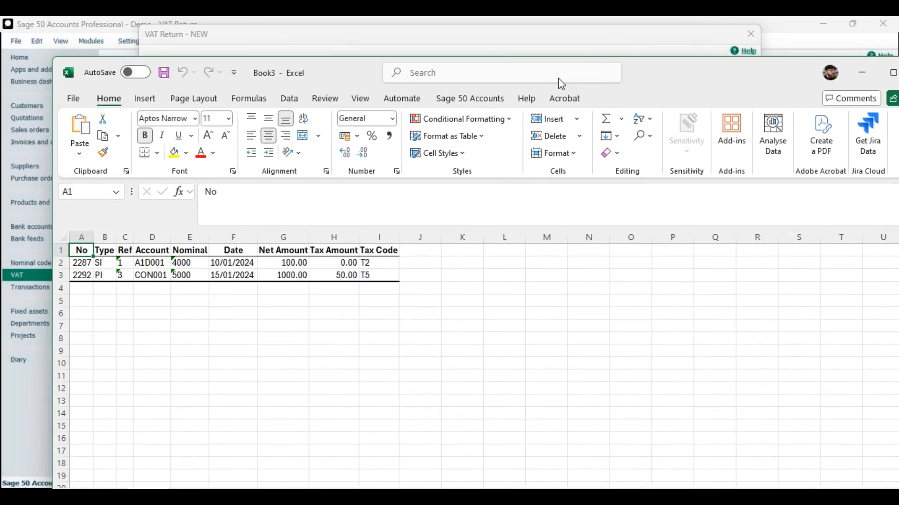
left_click_drag(552, 79, 0, 161)
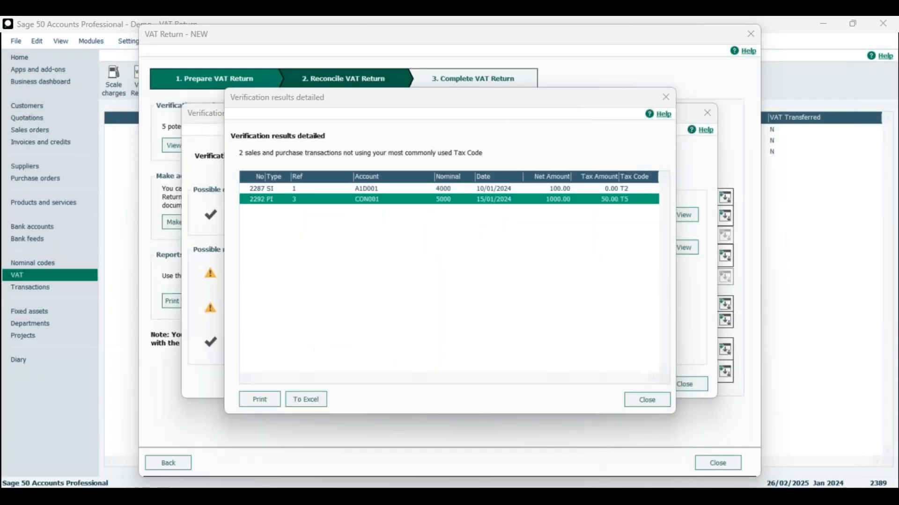
left_click(662, 406)
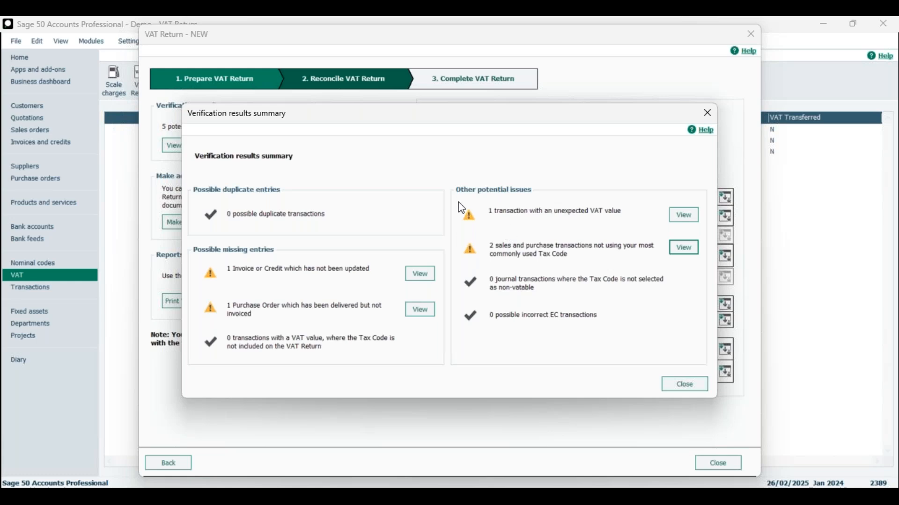
left_click(684, 384)
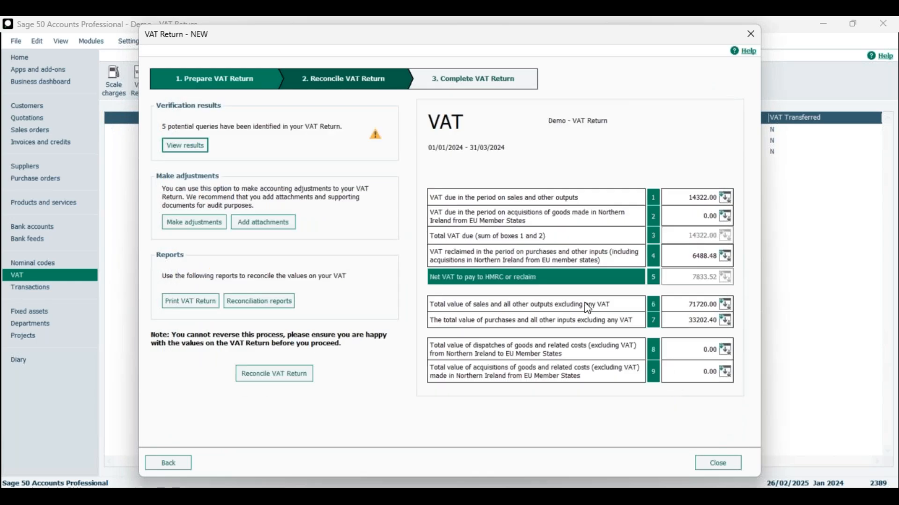
Step: Add a manual adjustment of 100.00 to box 1, VAT due on sales and other outputs, with the reason "HMRC instruction"
left_click(200, 229)
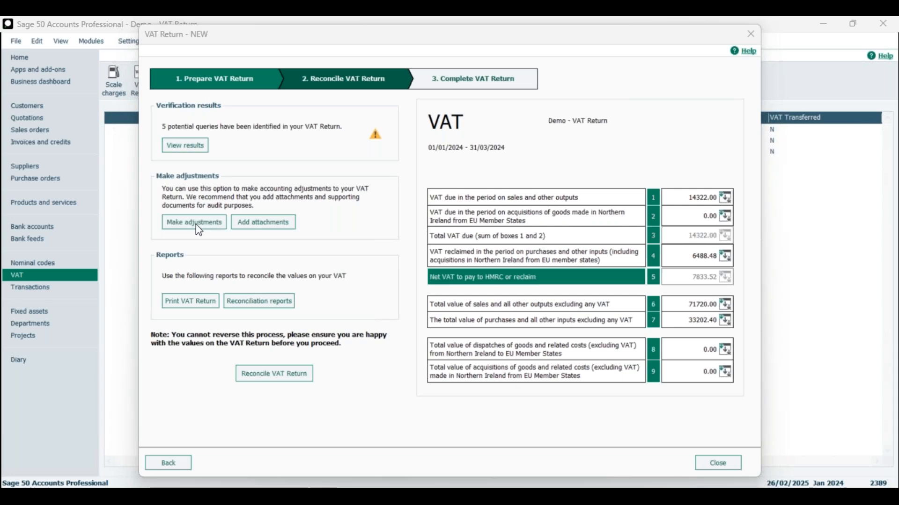
left_click_drag(134, 350, 575, 135)
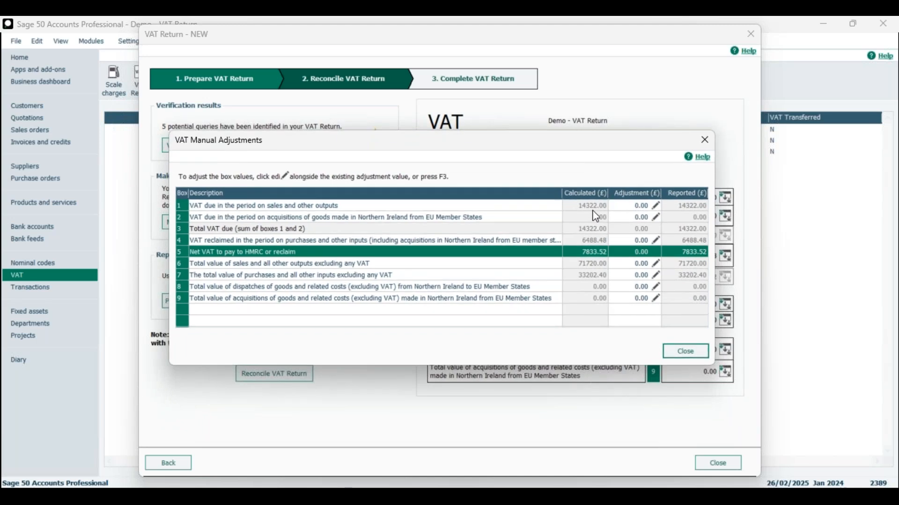
left_click_drag(553, 140, 585, 169)
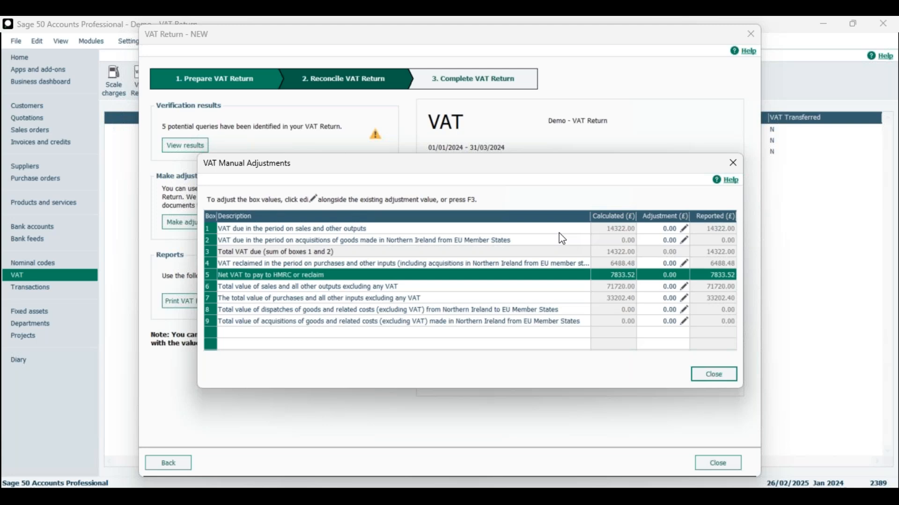
left_click(657, 238)
left_click(655, 230)
left_click(682, 230)
left_click(685, 229)
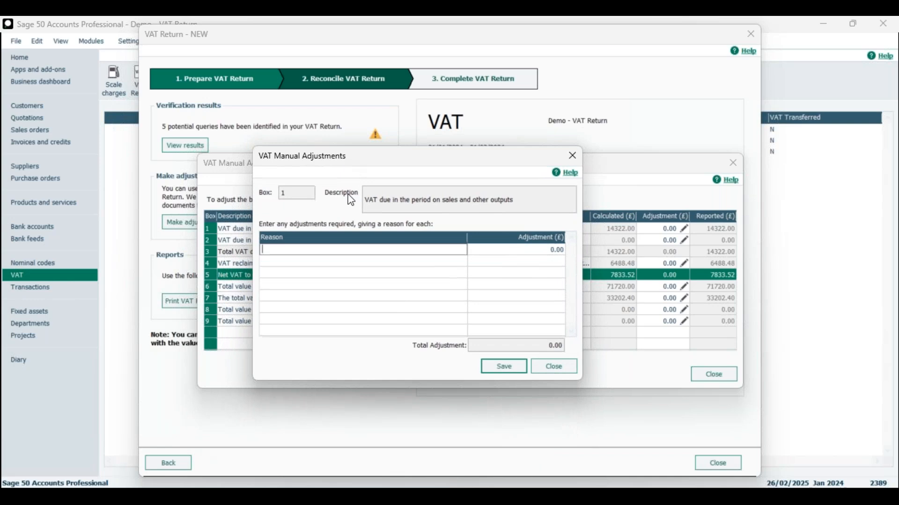
type("HMRC instruction")
key("Tab")
type("100")
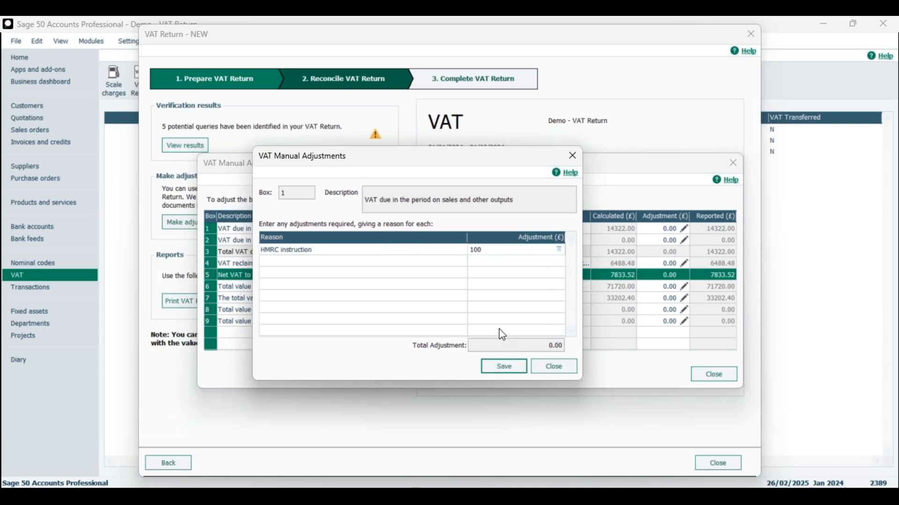
key("Tab")
left_click(510, 369)
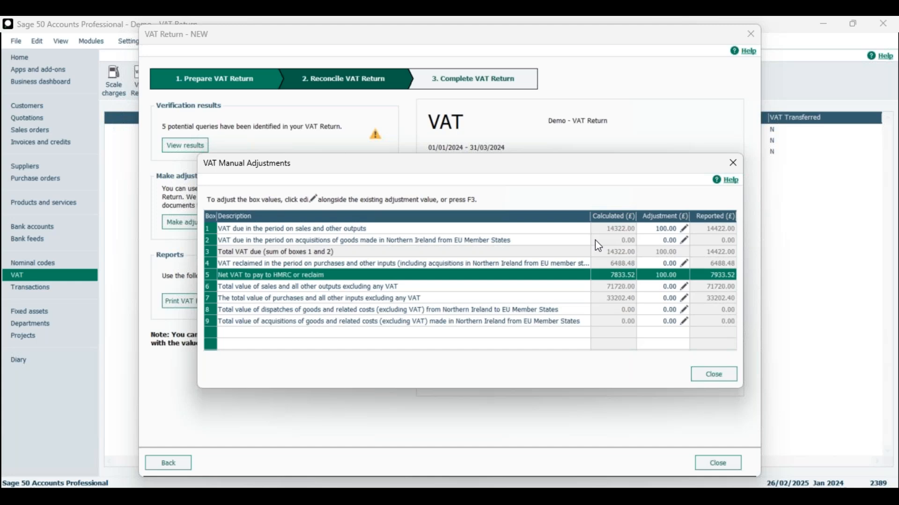
left_click(716, 377)
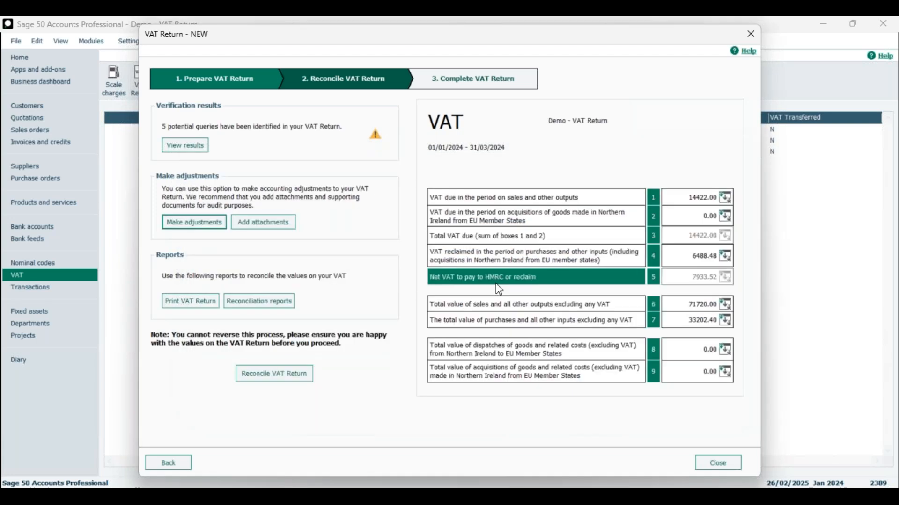
Step: View the options for attaching supporting documents to the VAT Return, and leave without adding any
left_click(276, 232)
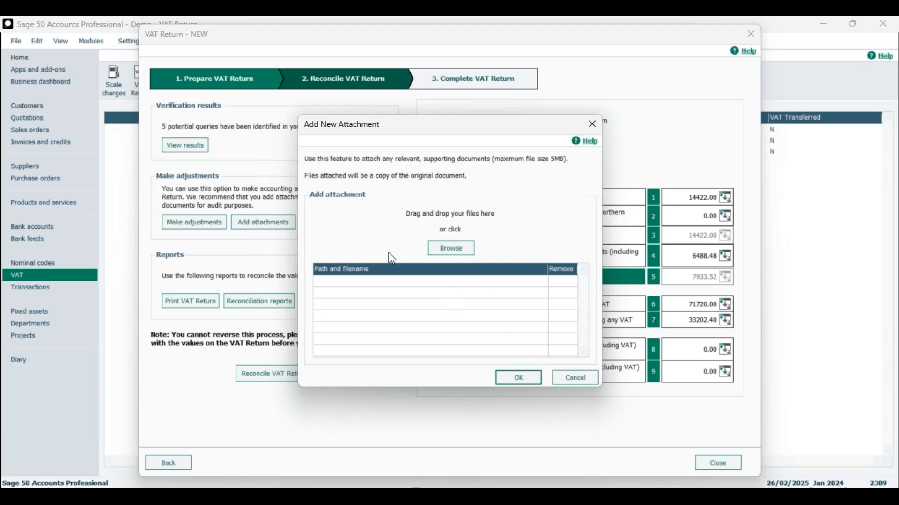
left_click_drag(353, 125, 399, 120)
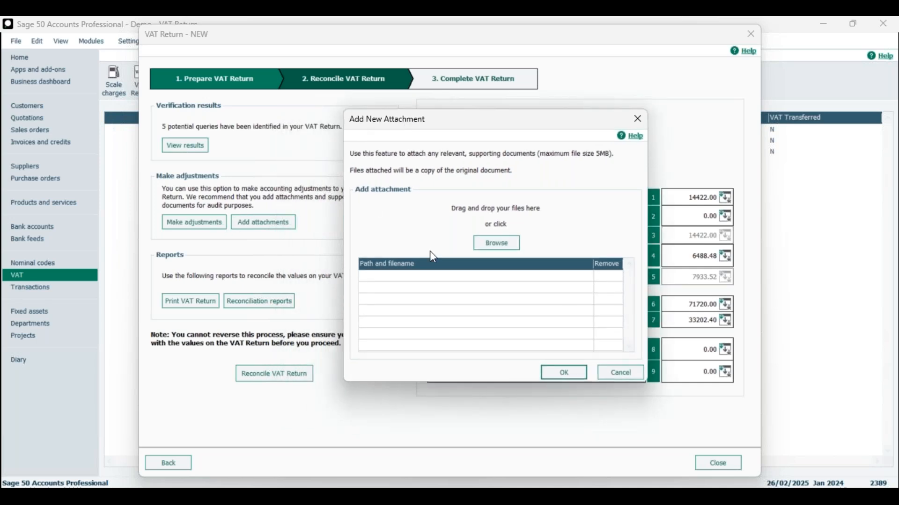
left_click(623, 372)
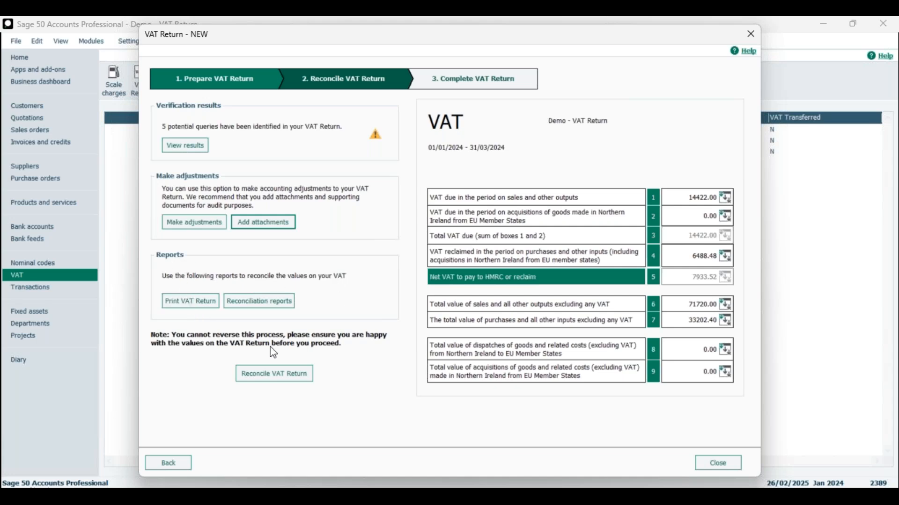
Step: Preview the VAT return report and examine its transaction number analysis and box values from top to bottom
left_click(180, 306)
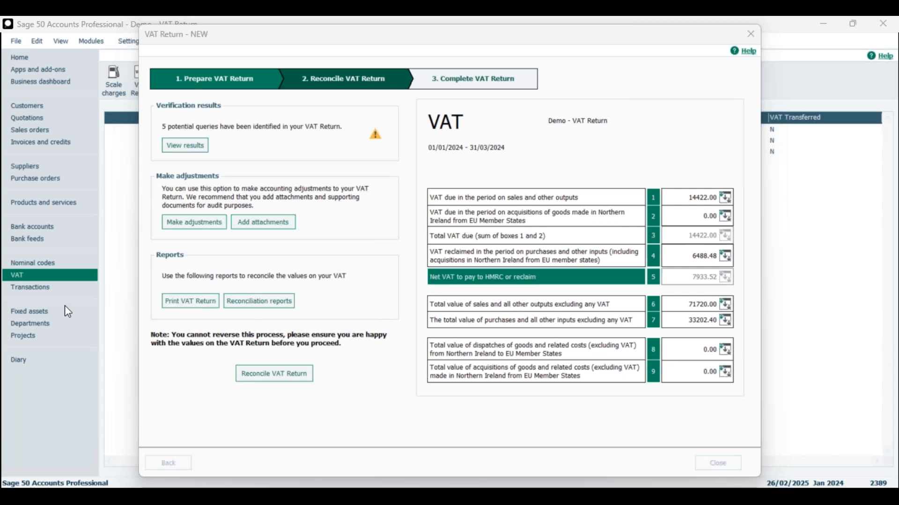
left_click_drag(64, 306, 337, 162)
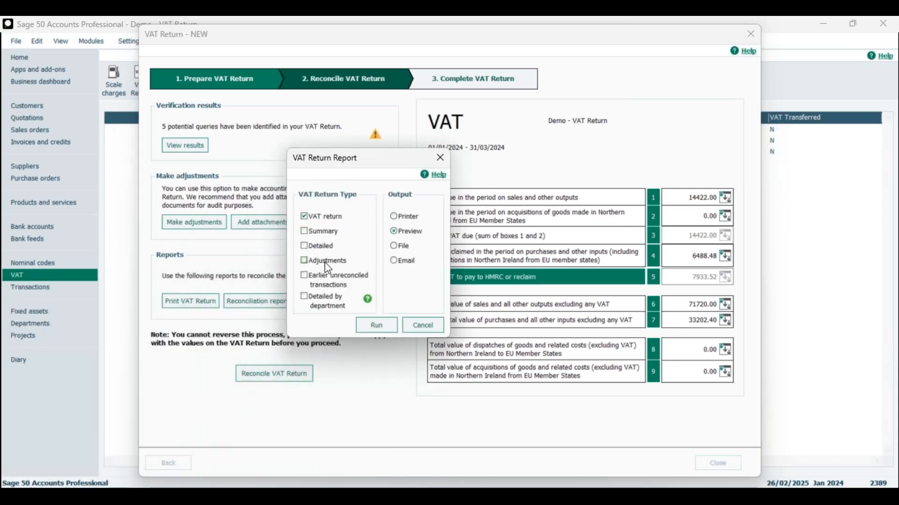
left_click(374, 325)
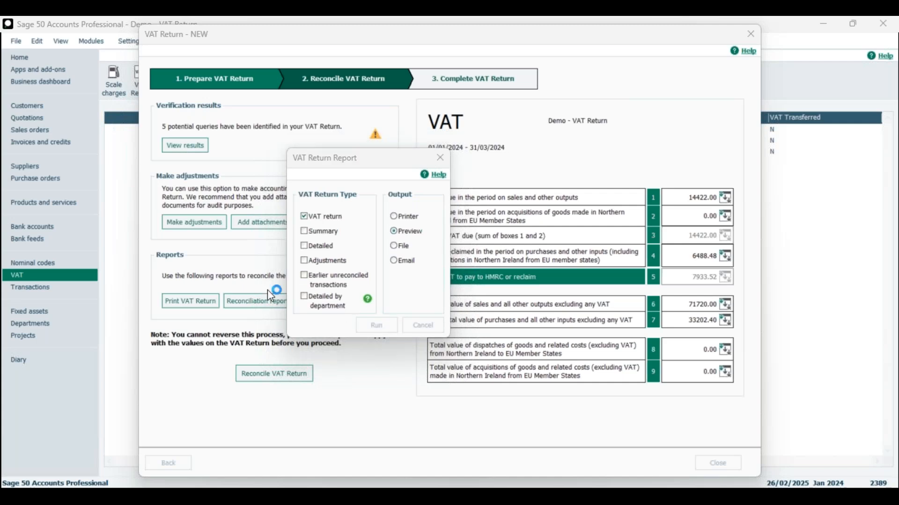
scroll(373, 270, "down", 5)
scroll(373, 270, "down", 4)
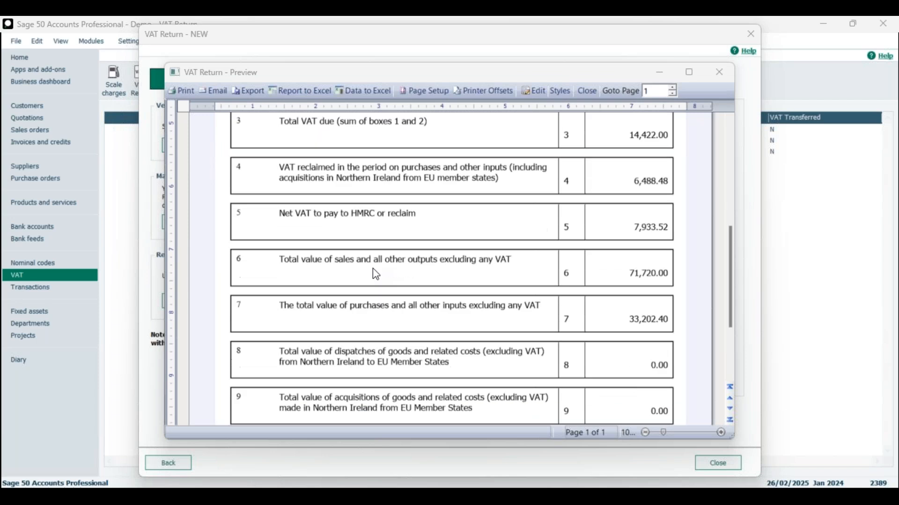
scroll(374, 271, "up", 8)
scroll(377, 271, "up", 3)
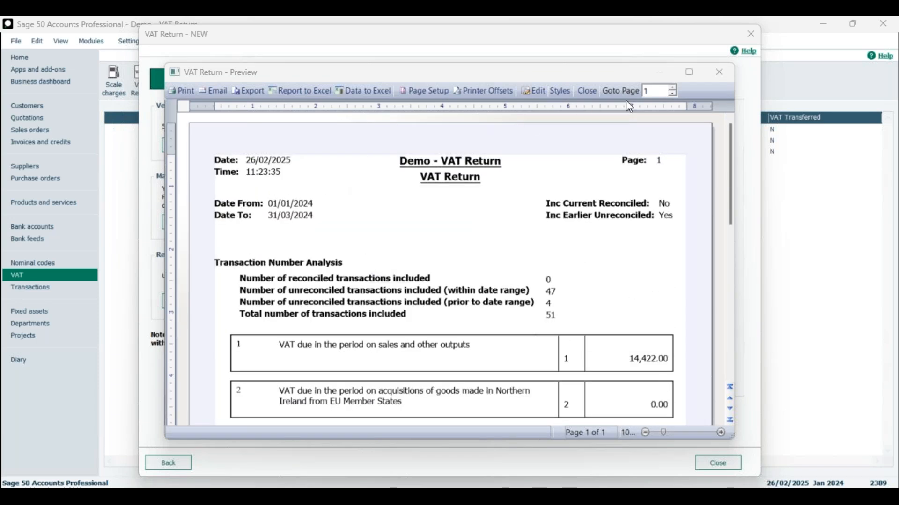
left_click(721, 74)
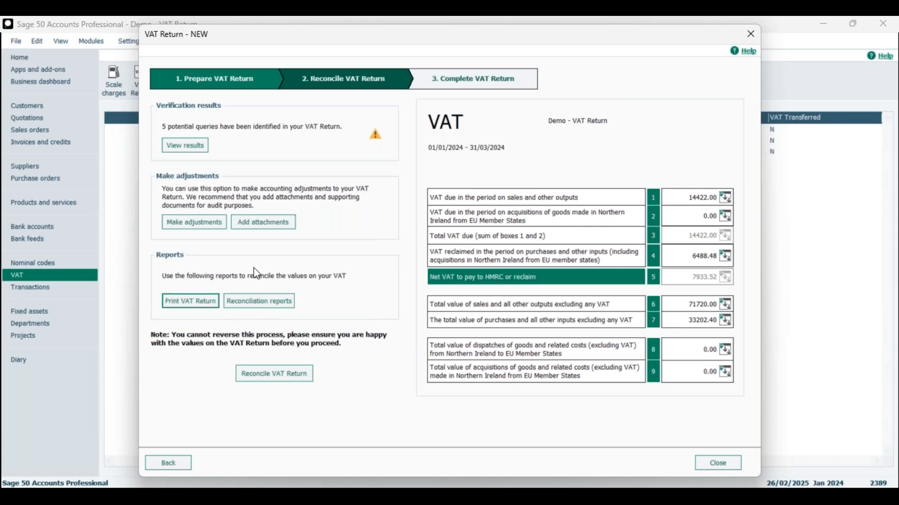
Step: Browse the Standard VAT reconciliation reports by category, from Bank and Customers through the Intrastat groups to Nominals and Suppliers
left_click(260, 301)
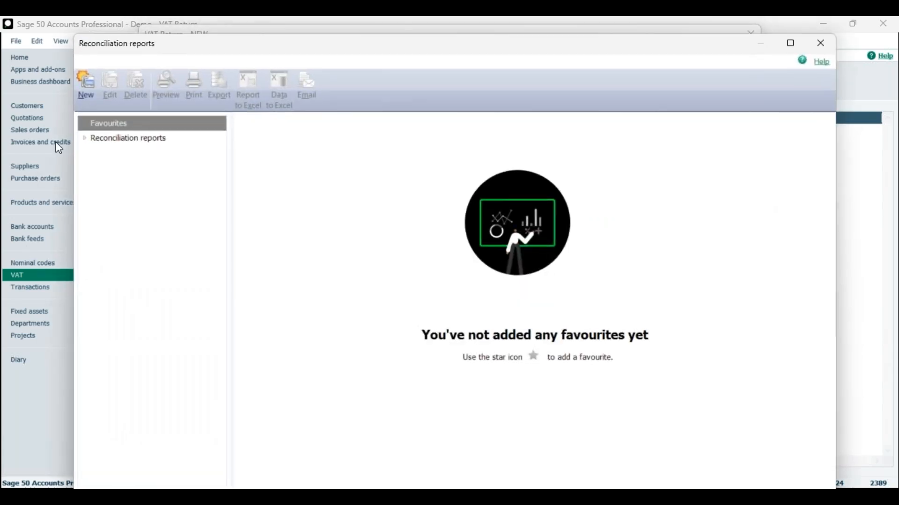
left_click(84, 138)
left_click(94, 153)
left_click(116, 170)
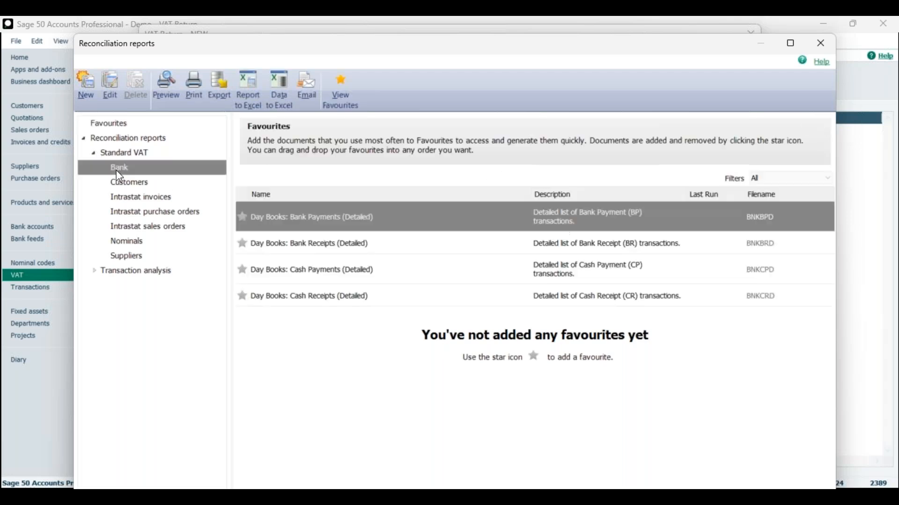
left_click(124, 184)
left_click(127, 197)
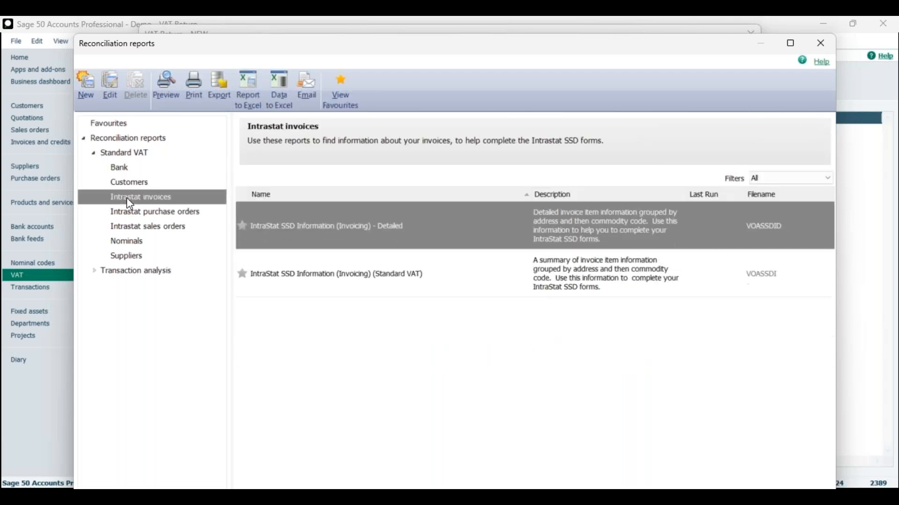
left_click(130, 212)
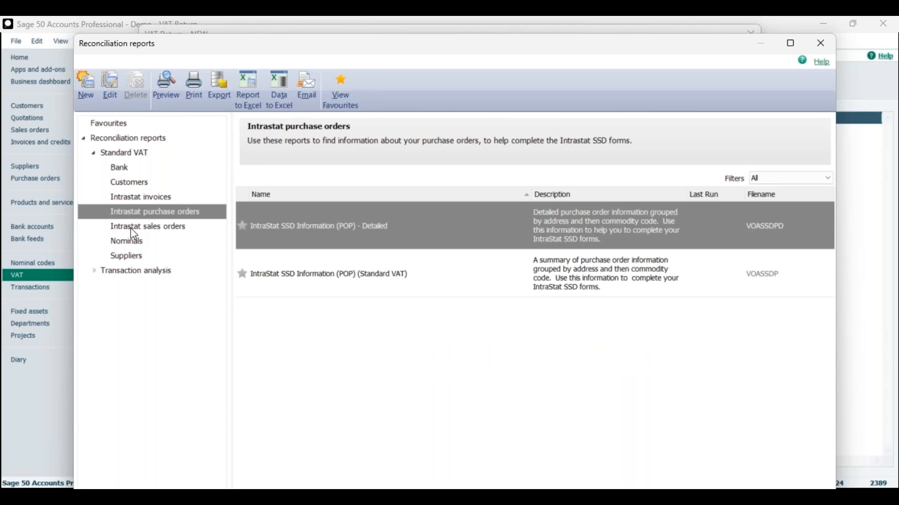
left_click(134, 229)
left_click(130, 244)
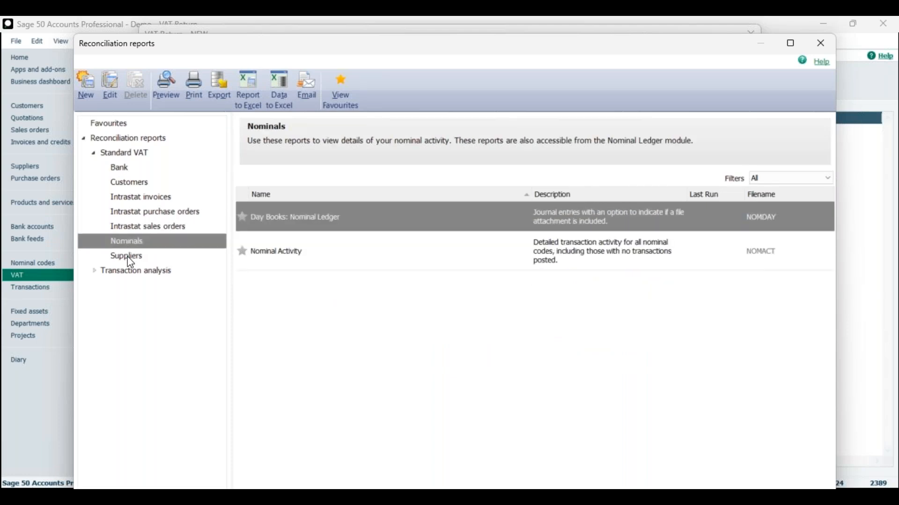
left_click(128, 257)
Step: Browse the Transaction analysis reconciliation reports for Bank, Customers, Financials and Fixed assets, and return to the VAT Return
left_click(95, 272)
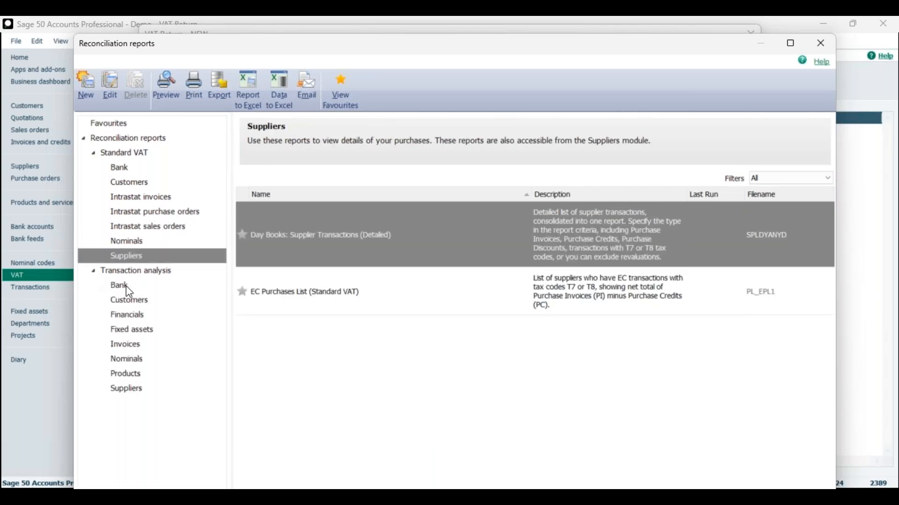
left_click(124, 286)
left_click(133, 305)
left_click(133, 315)
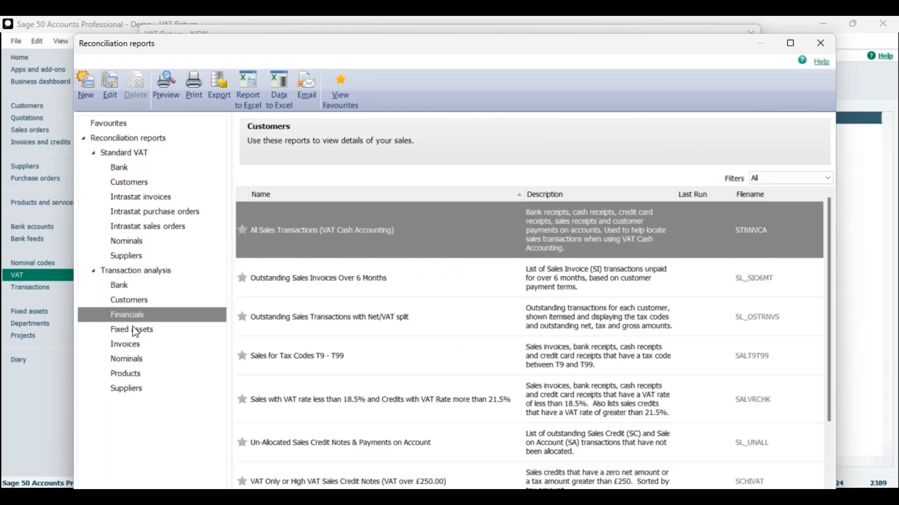
left_click(133, 331)
left_click_drag(150, 44, 127, 36)
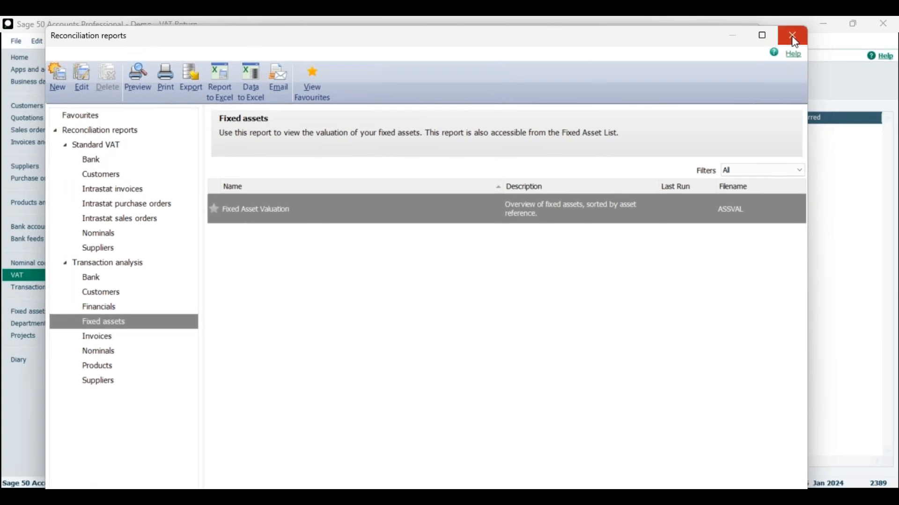
left_click(796, 36)
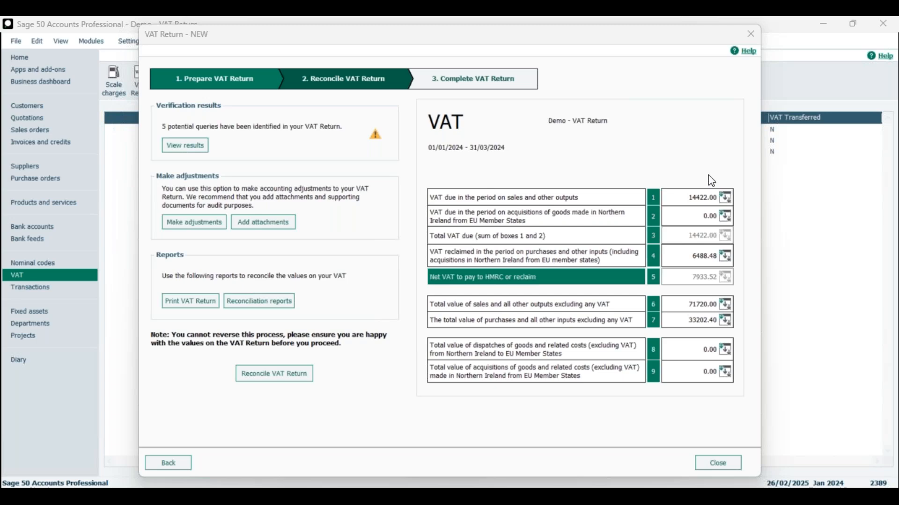
Step: Show the box 1 breakdown of VAT due on sales and other outputs, and examine its values by tax code
left_click(725, 199)
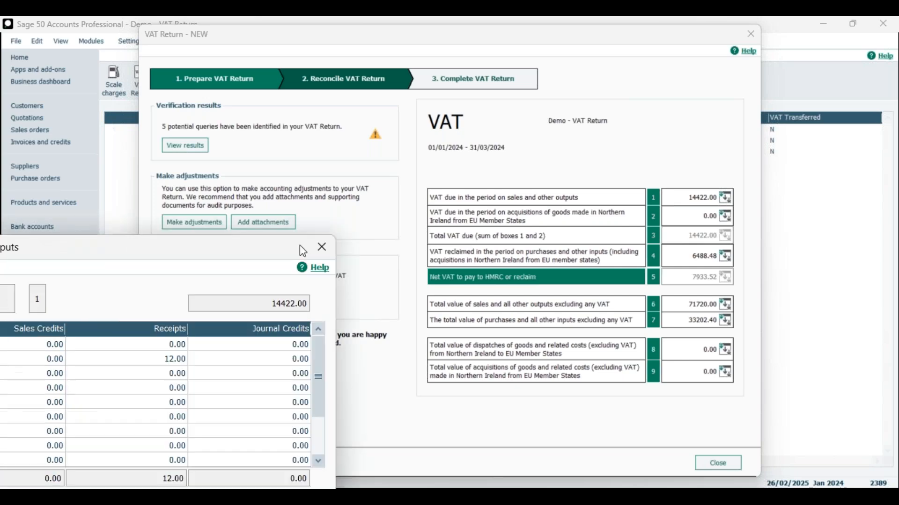
left_click_drag(617, 130, 656, 230)
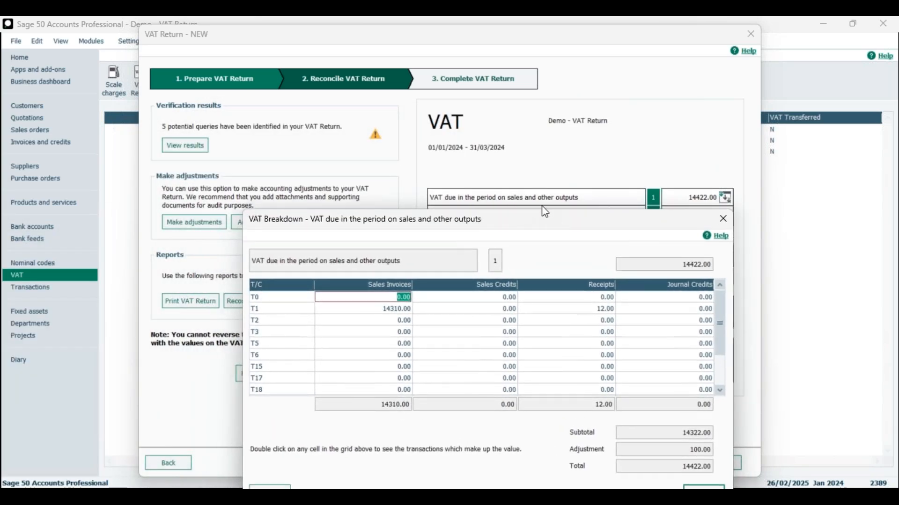
left_click_drag(569, 222, 554, 191)
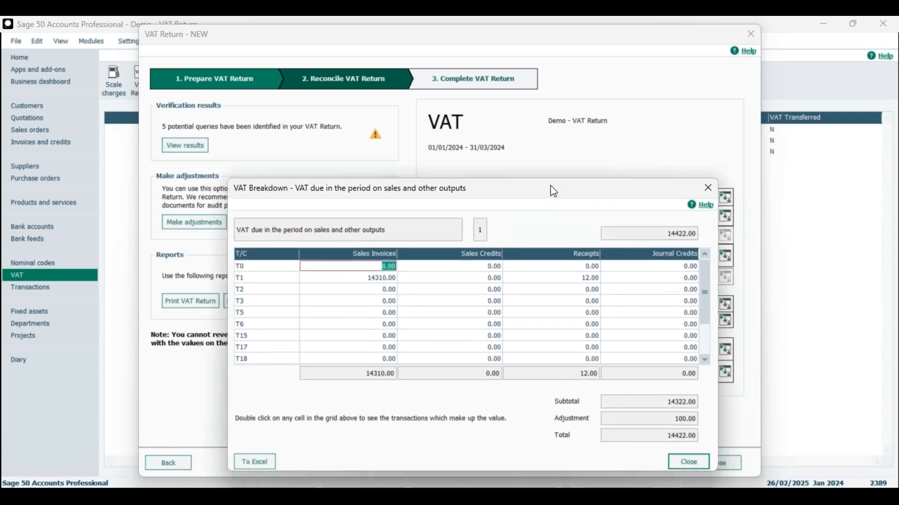
left_click(257, 280)
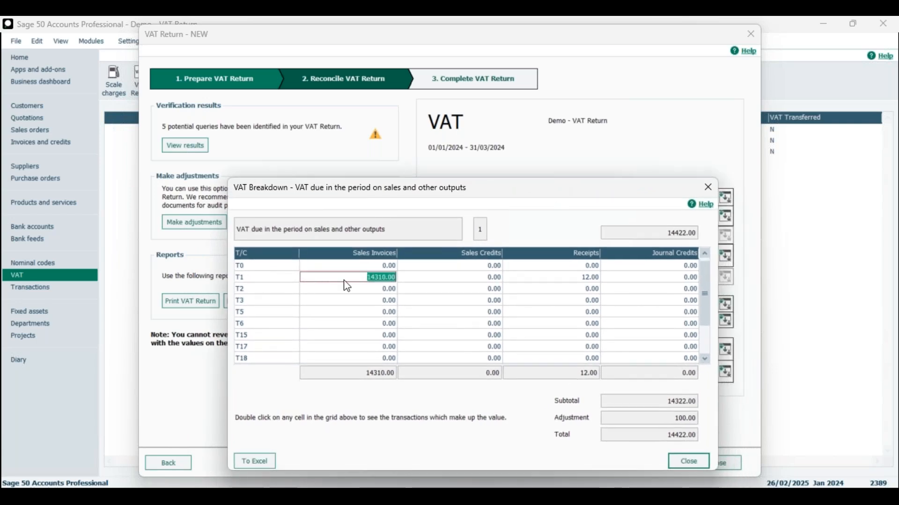
mouse_move(702, 285)
left_mouse_down()
mouse_move(700, 318)
mouse_move(704, 268)
left_mouse_up()
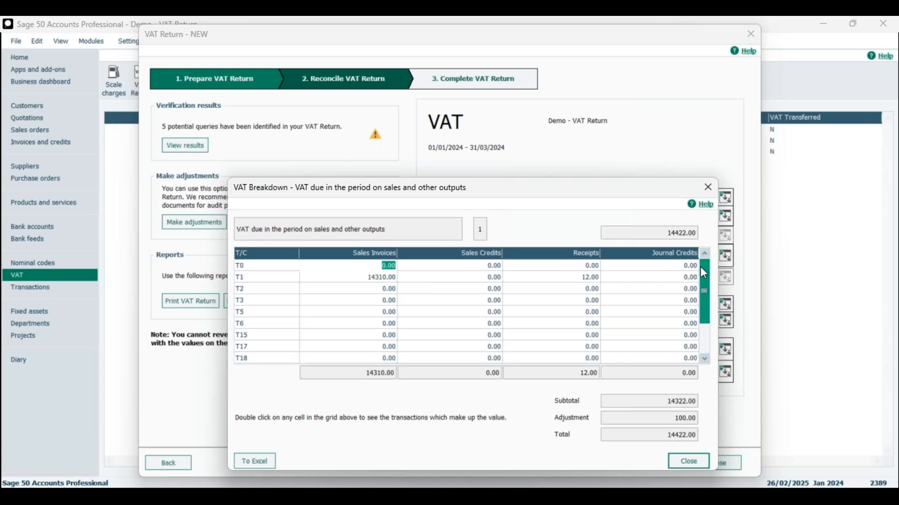
left_click_drag(565, 188, 494, 123)
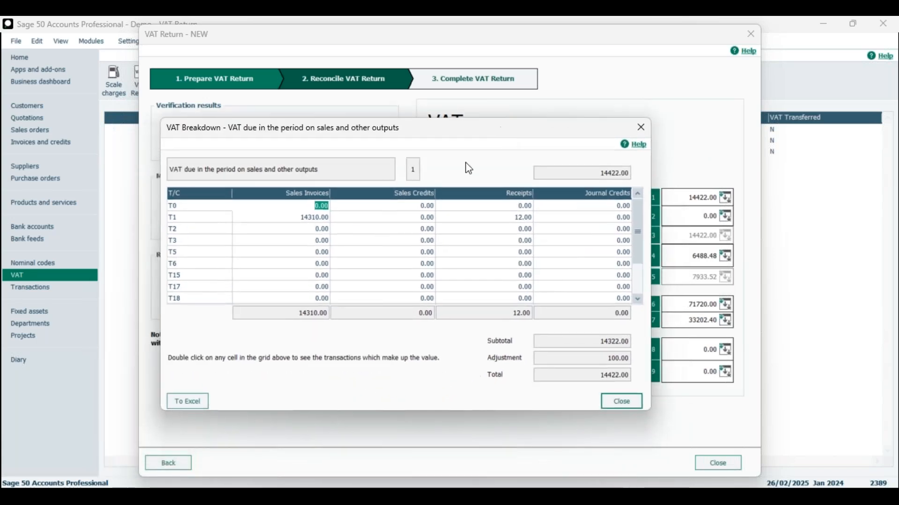
Step: Drill into the T1 sales invoices value in the box 1 breakdown and look through all of its transactions
left_click(309, 218)
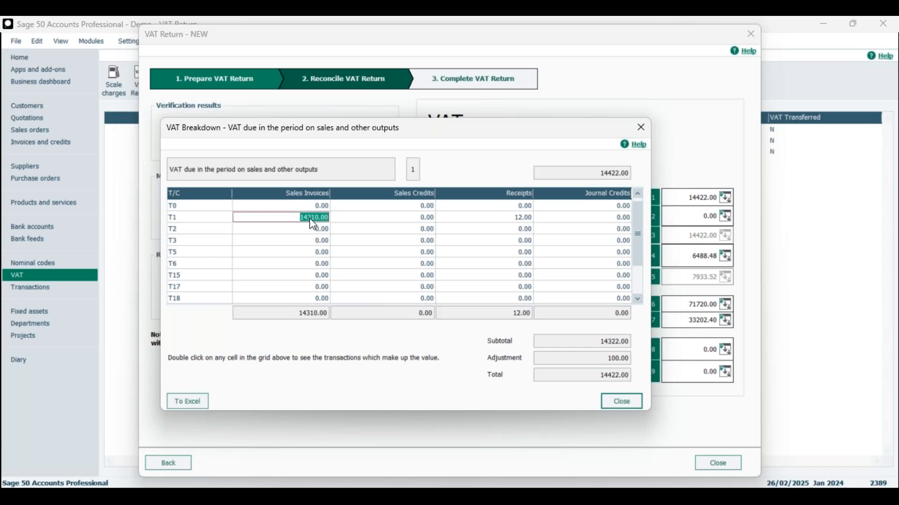
double_click(310, 219)
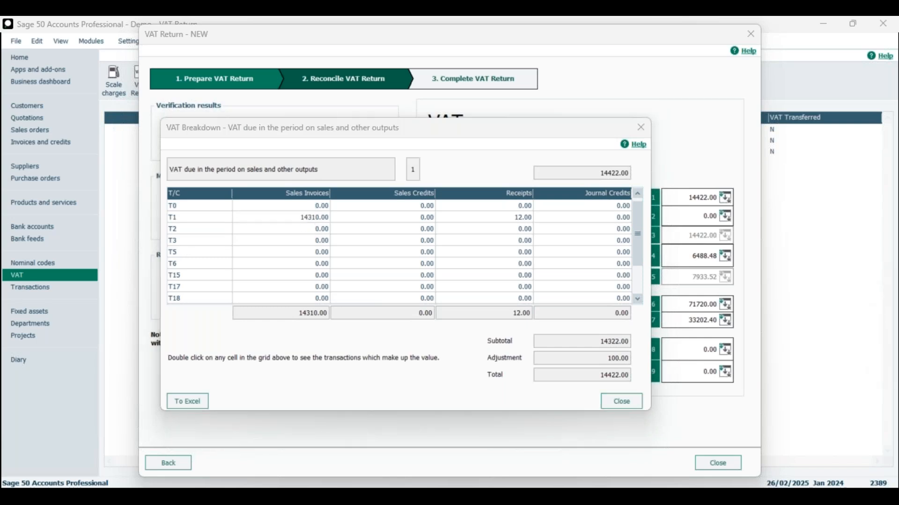
left_click_drag(411, 213, 491, 158)
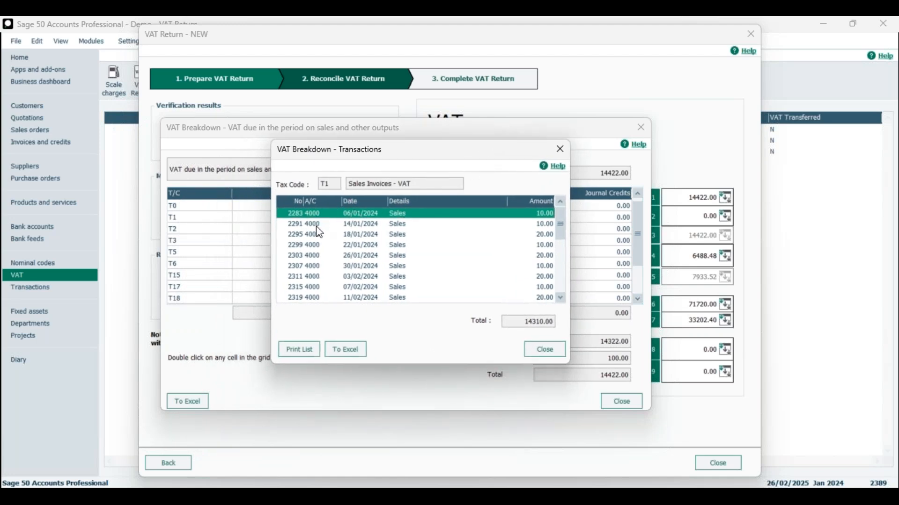
key("Down")
key("Down")
key("Down")
key("Down")
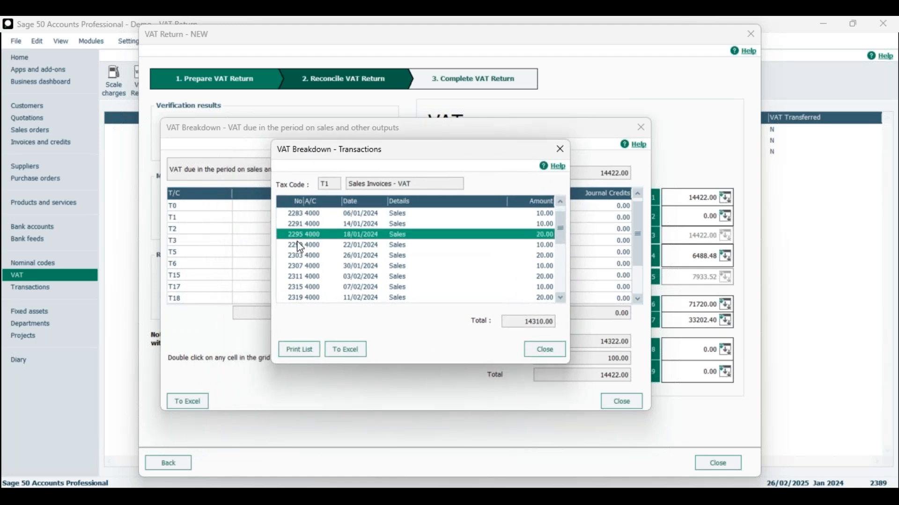
scroll(461, 274, "down", 6)
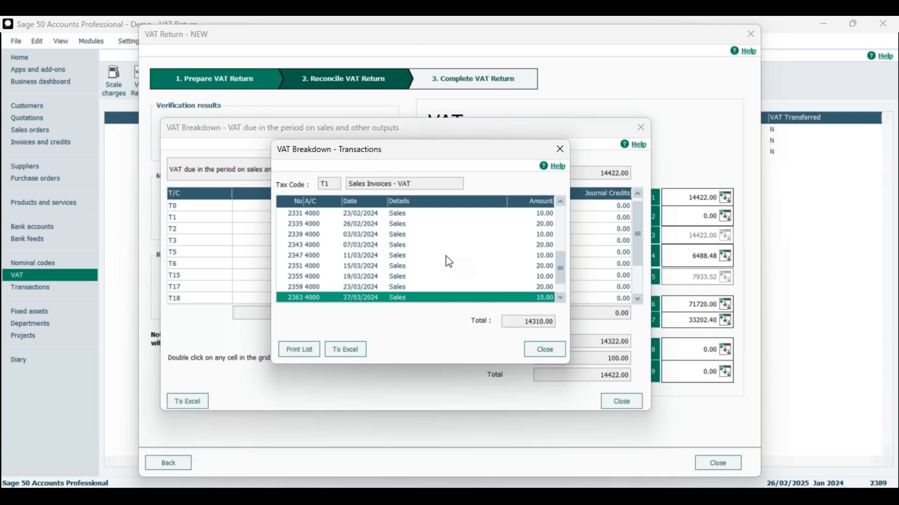
scroll(444, 254, "up", 3)
scroll(440, 256, "up", 4)
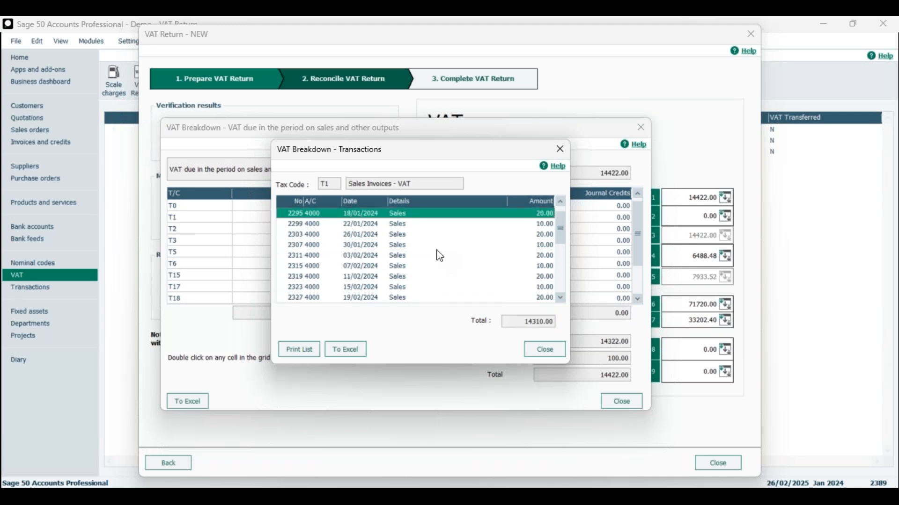
scroll(427, 241, "down", 2)
scroll(422, 240, "down", 1)
scroll(420, 241, "up", 3)
Step: Export the T1 sales invoice transactions to Excel and look through the exported rows
left_click(350, 352)
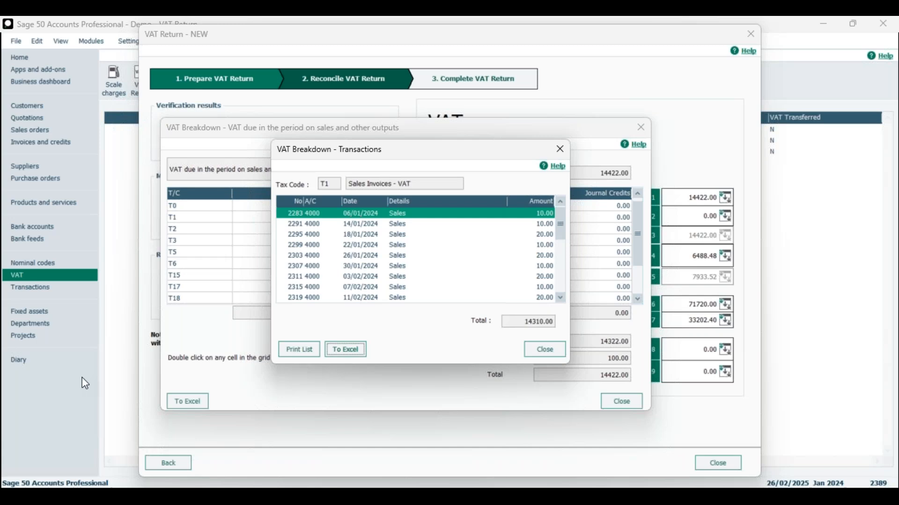
left_click_drag(0, 114, 458, 67)
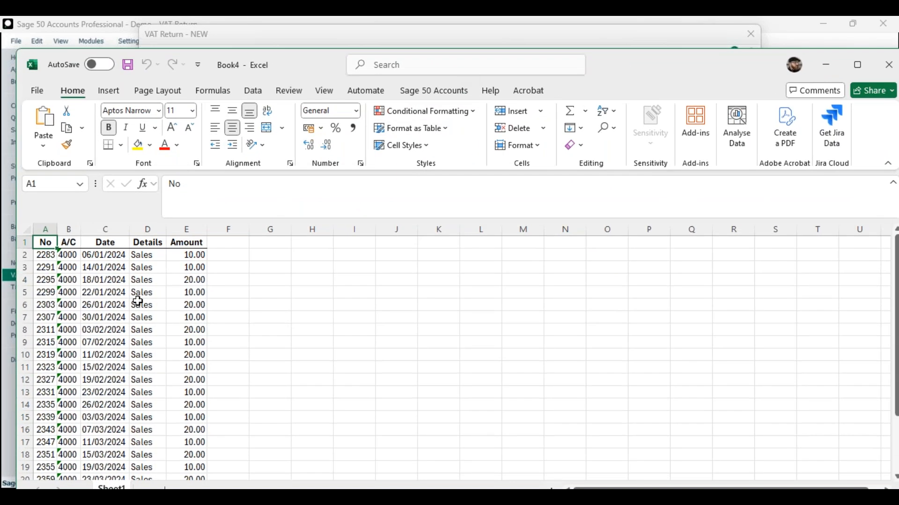
scroll(98, 307, "down", 7)
scroll(98, 311, "up", 7)
scroll(99, 311, "down", 3)
scroll(93, 331, "up", 3)
Step: Highlight the first two exported transactions, rows 2 and 3, in yellow, and return to the VAT Return from the box 1 breakdown
left_click_drag(47, 256, 191, 253)
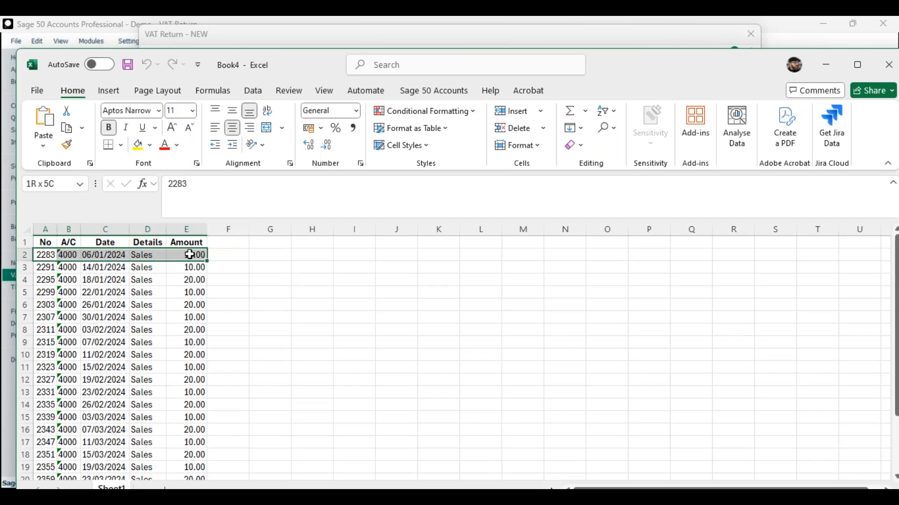
left_click(137, 145)
left_click(52, 272)
left_click_drag(52, 272, 199, 267)
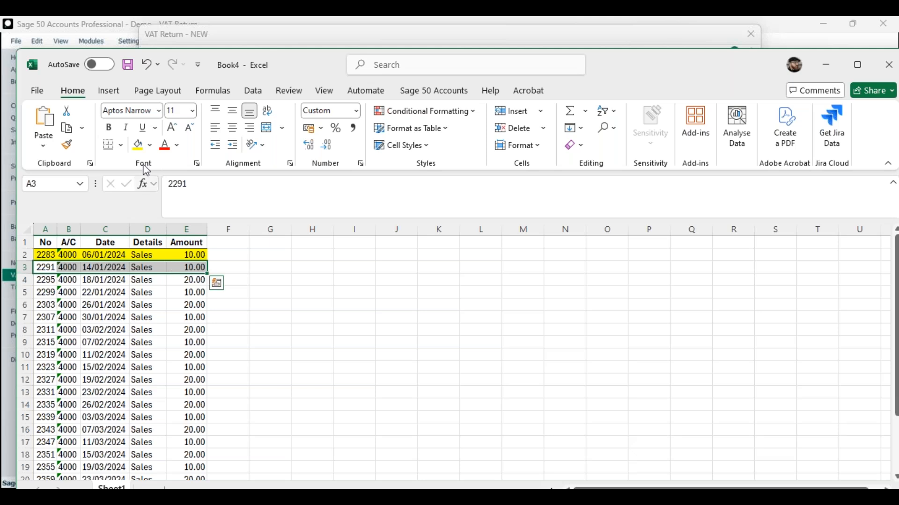
left_click(137, 145)
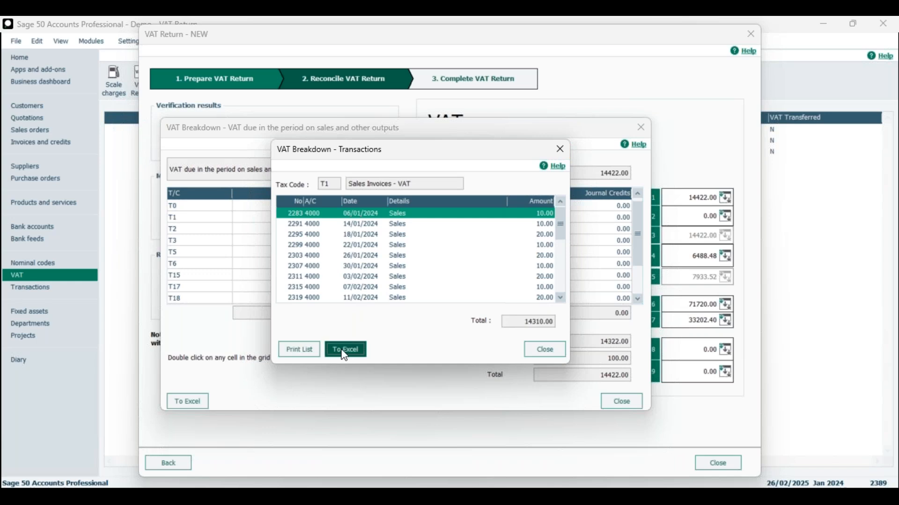
left_click(556, 357)
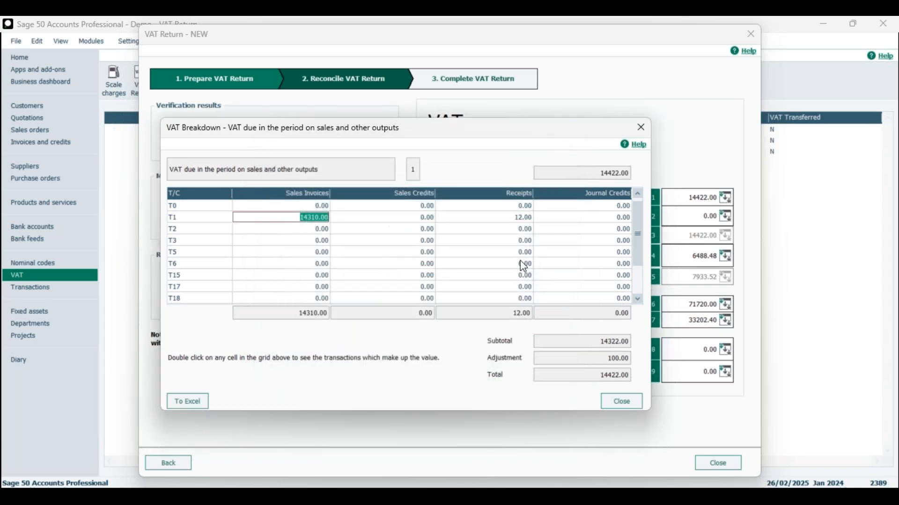
left_click(627, 402)
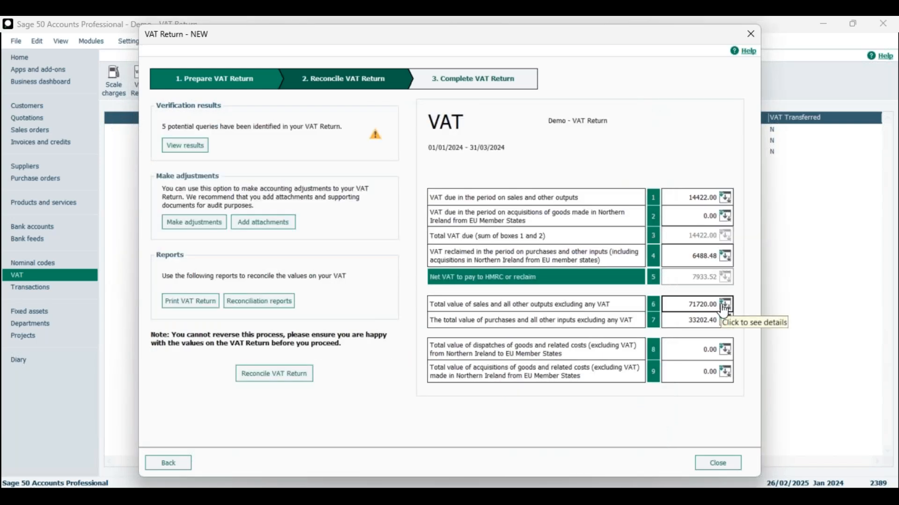
Step: Examine the box 7 breakdown and the transactions behind its T1 purchase invoices value, and return to the VAT Return
left_click(725, 322)
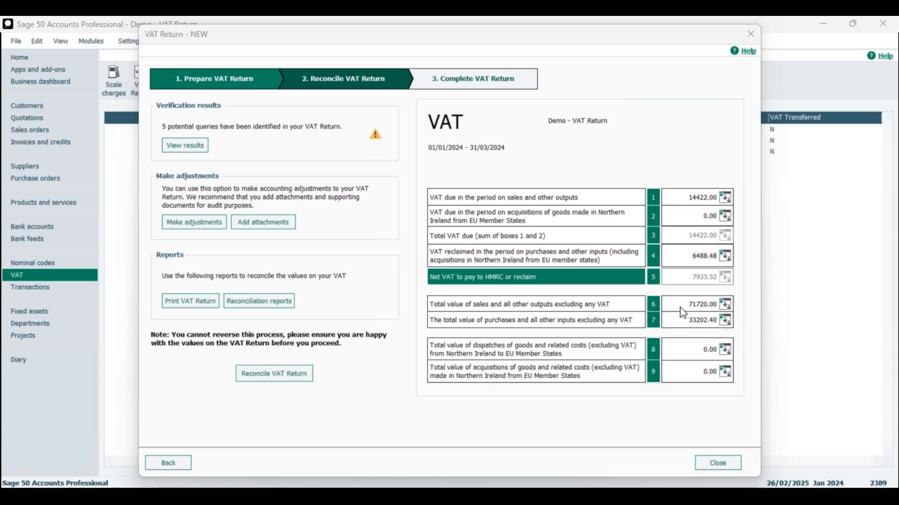
left_click_drag(0, 241, 480, 119)
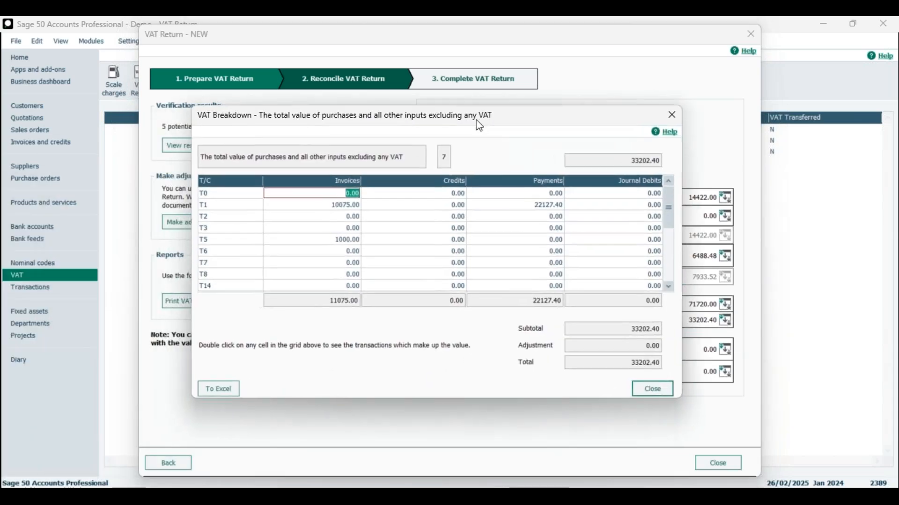
left_click(336, 209)
double_click(336, 209)
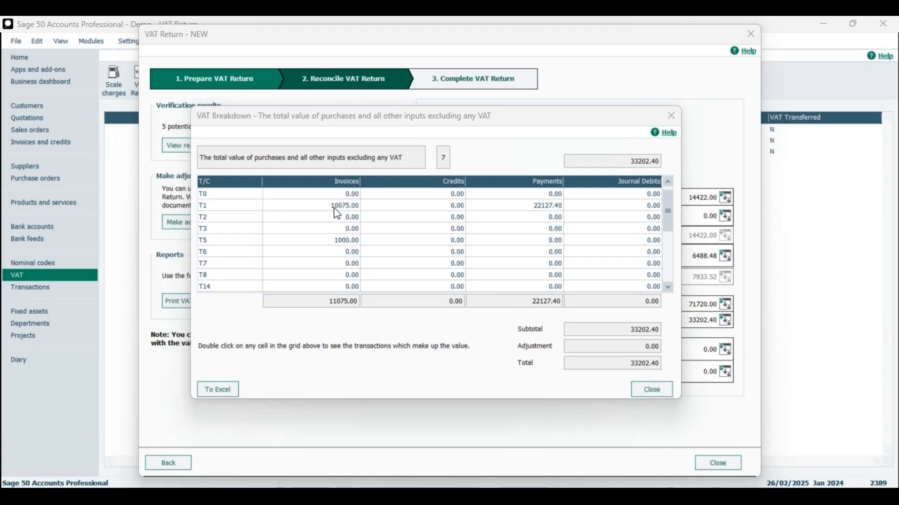
left_click_drag(258, 233, 458, 158)
scroll(443, 243, "down", 3)
scroll(445, 247, "down", 2)
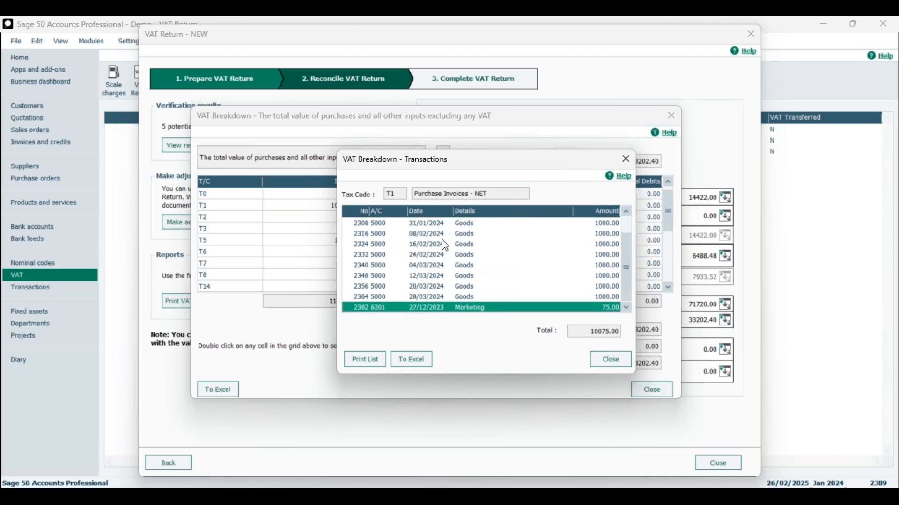
scroll(444, 245, "up", 8)
left_click(625, 158)
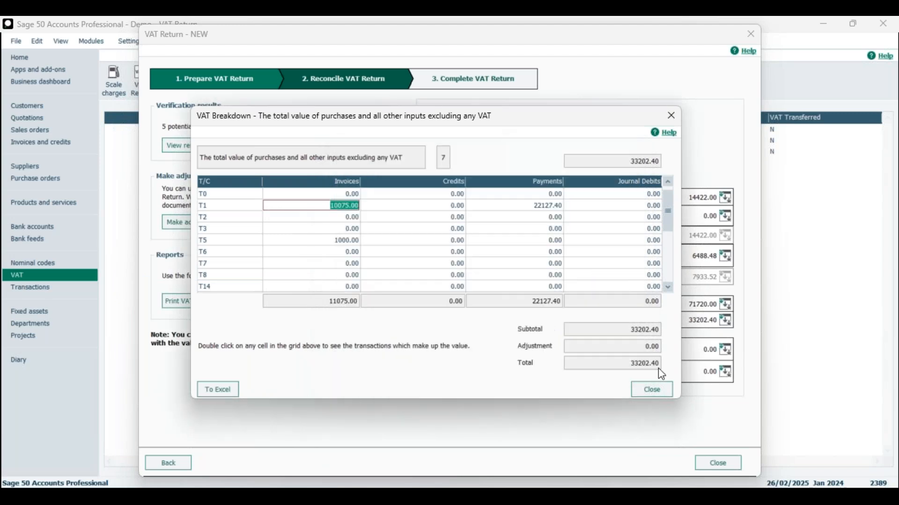
left_click(653, 390)
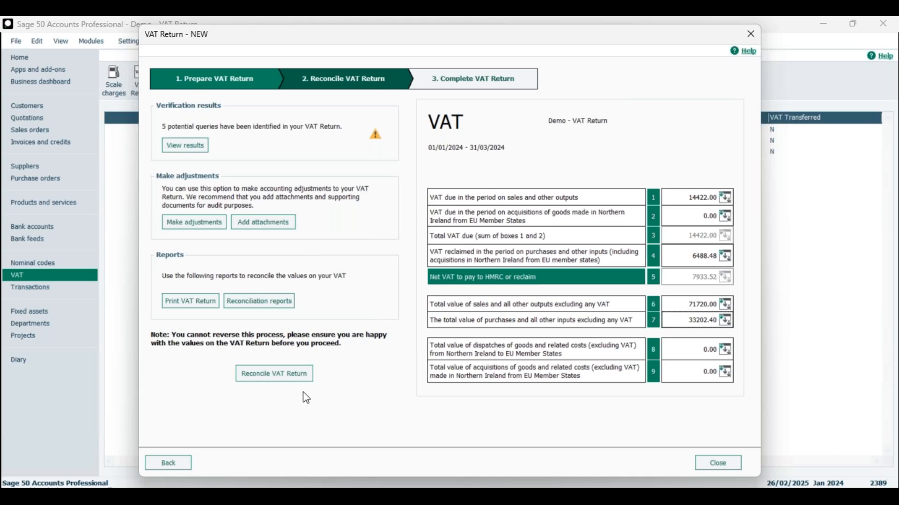
Step: Reconcile the VAT Return without adding attachments, flag its transactions as VAT reconciled, and close it to select the 01/01/2024 to 31/03/2024 return in the list
left_click(271, 378)
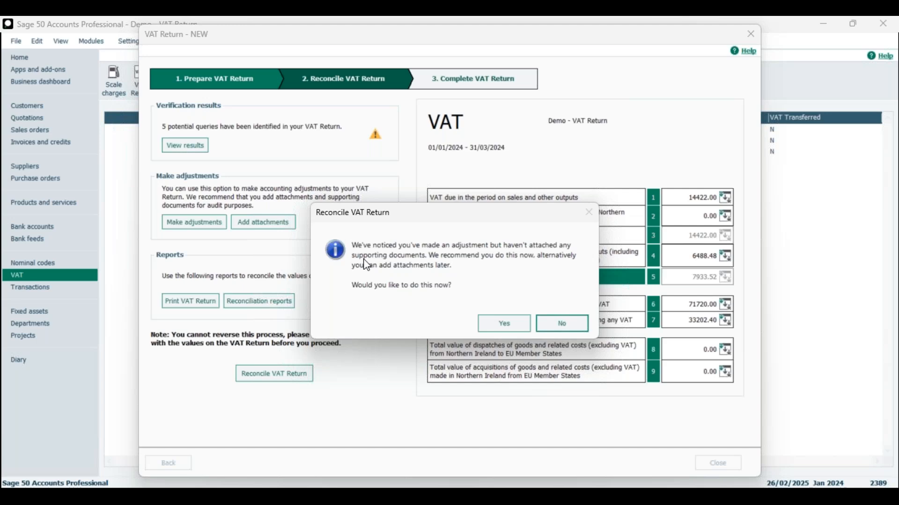
left_click(555, 331)
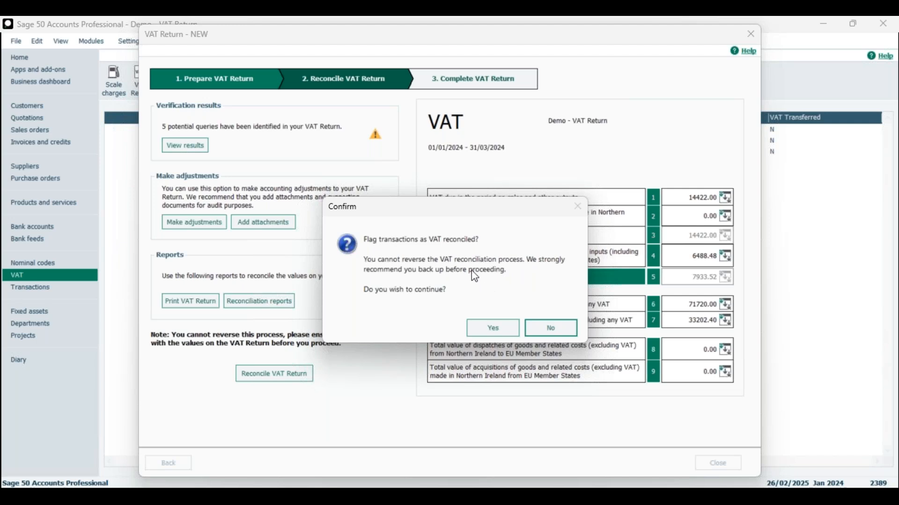
left_click(492, 328)
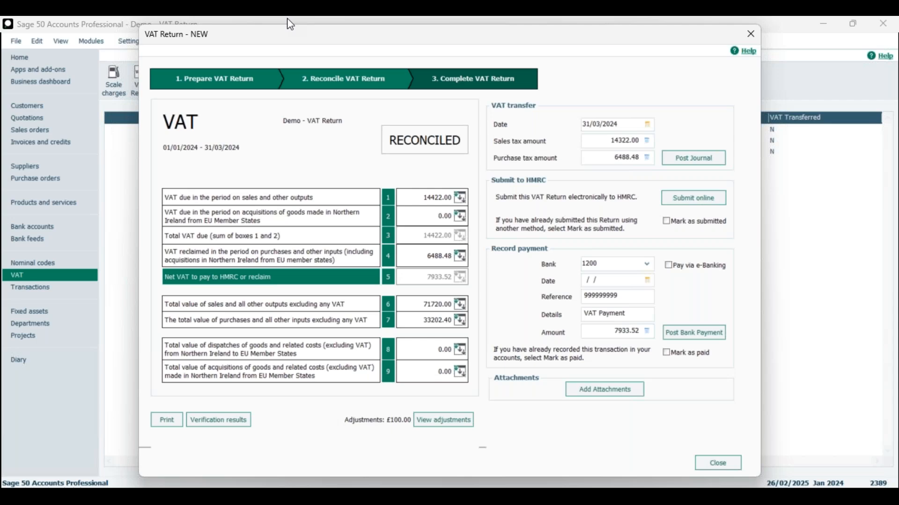
left_click(718, 463)
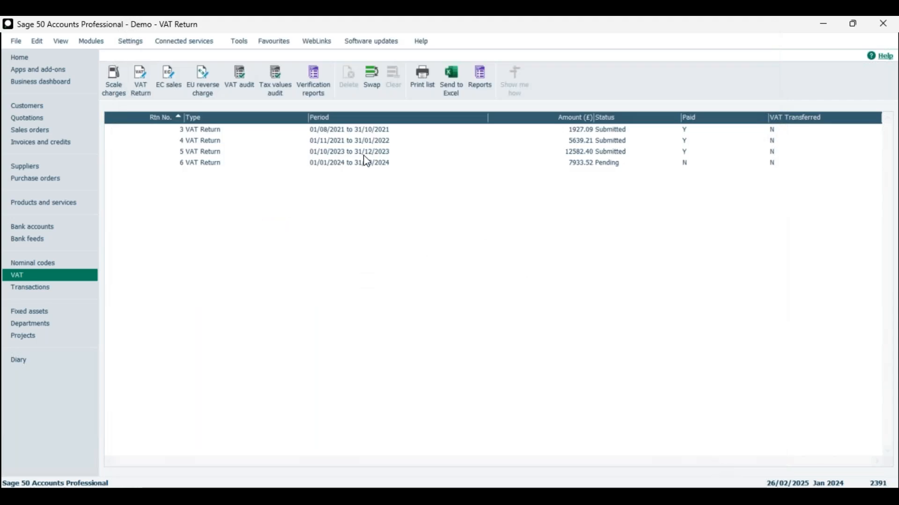
left_click(213, 165)
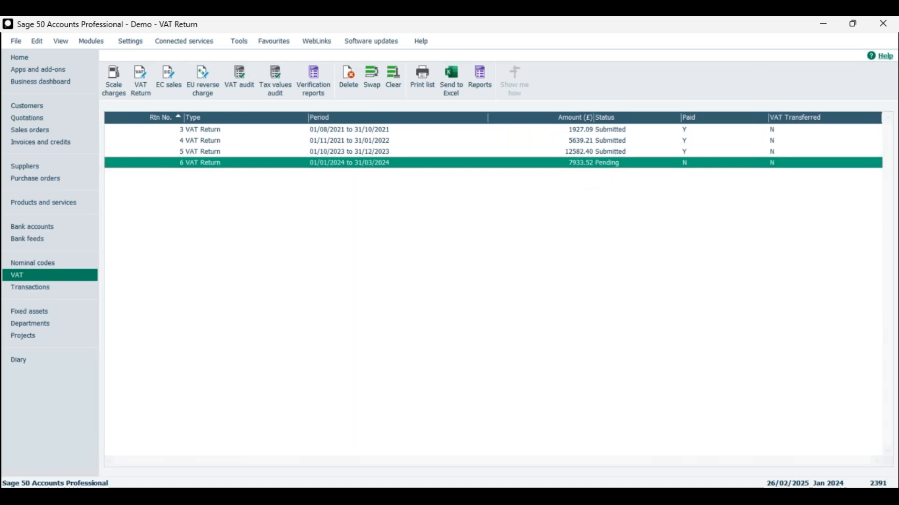
Step: Examine the two manual VAT adjustment journals, transactions 2390 and 2391, at the end of the transactions list
left_click(46, 291)
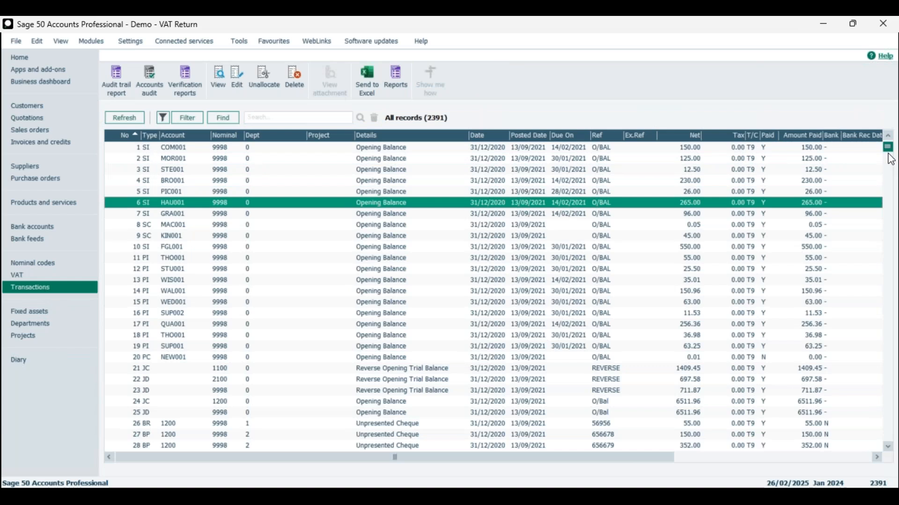
left_click_drag(888, 153, 872, 458)
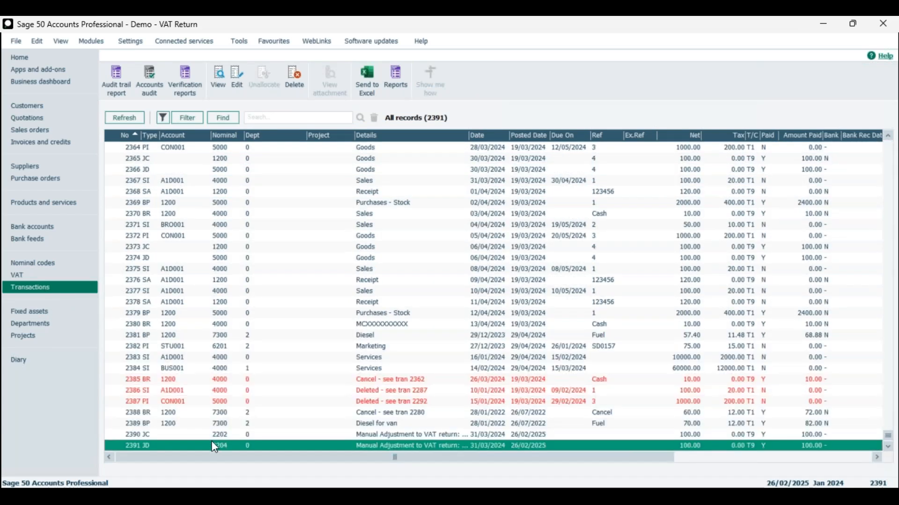
left_click(392, 434)
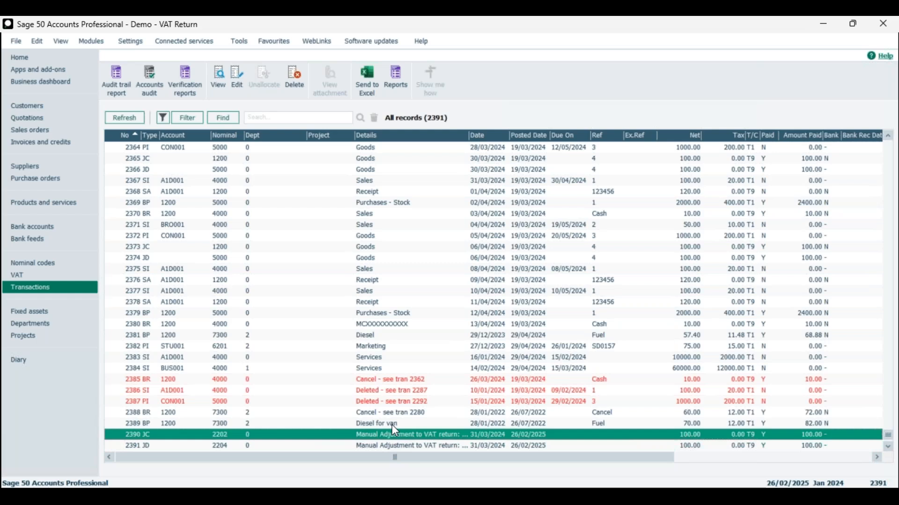
left_click(391, 425)
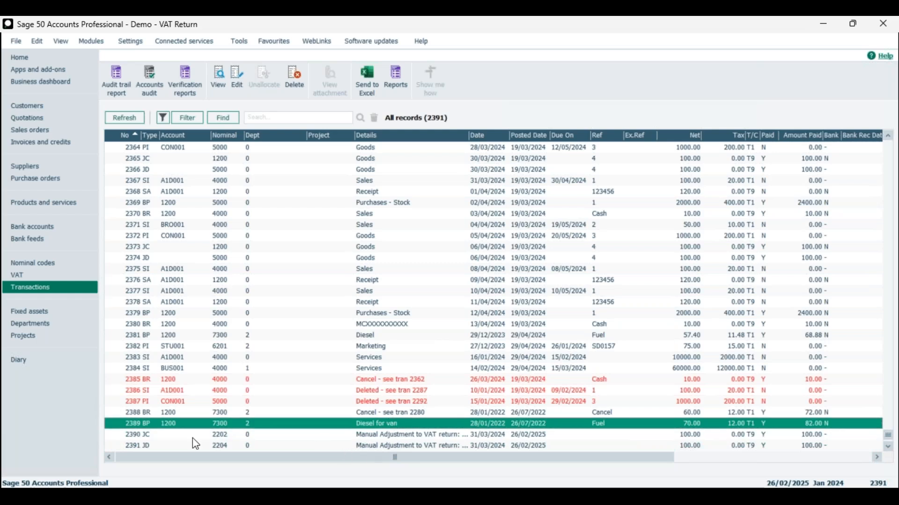
left_click(229, 436)
left_click(229, 445)
left_click(371, 435)
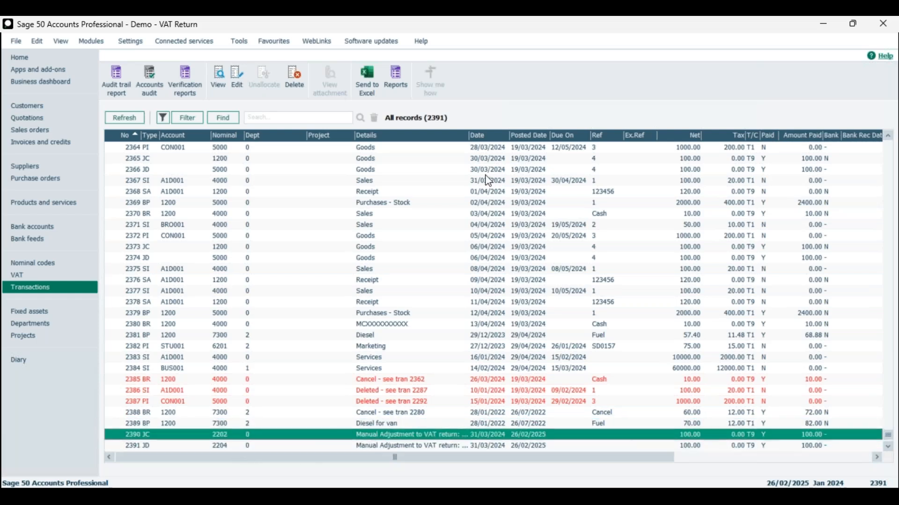
Step: Widen the Details column of the transactions list and review the full descriptions and dates of the two adjustment journals
left_click_drag(470, 136, 505, 135)
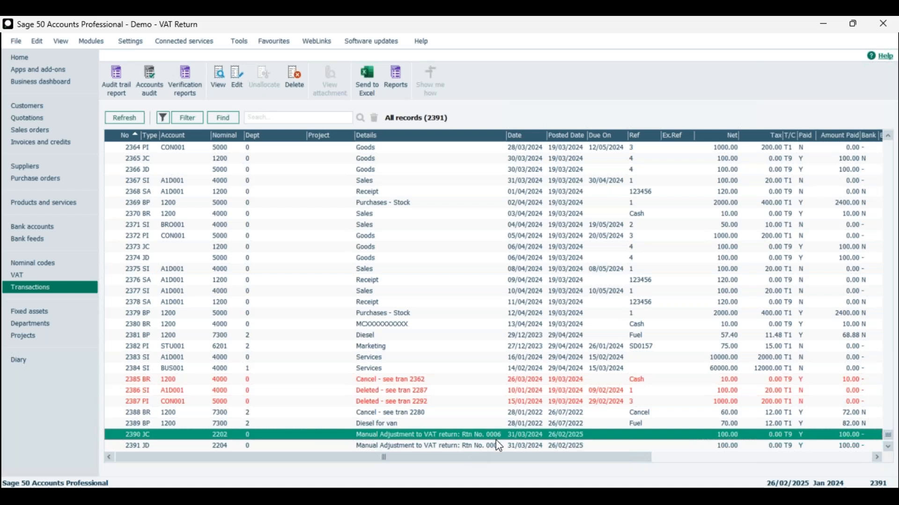
left_click(421, 442)
left_click(426, 436)
left_click(516, 446)
left_click(519, 436)
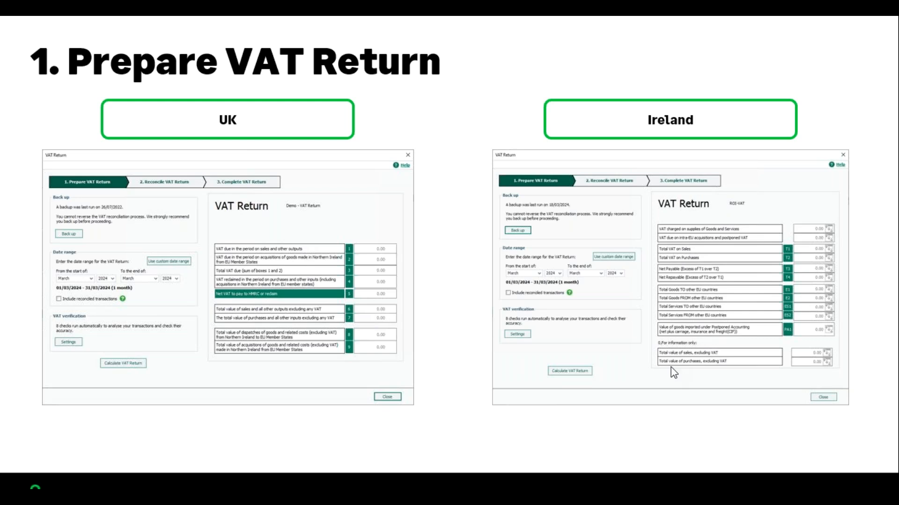
key("Right")
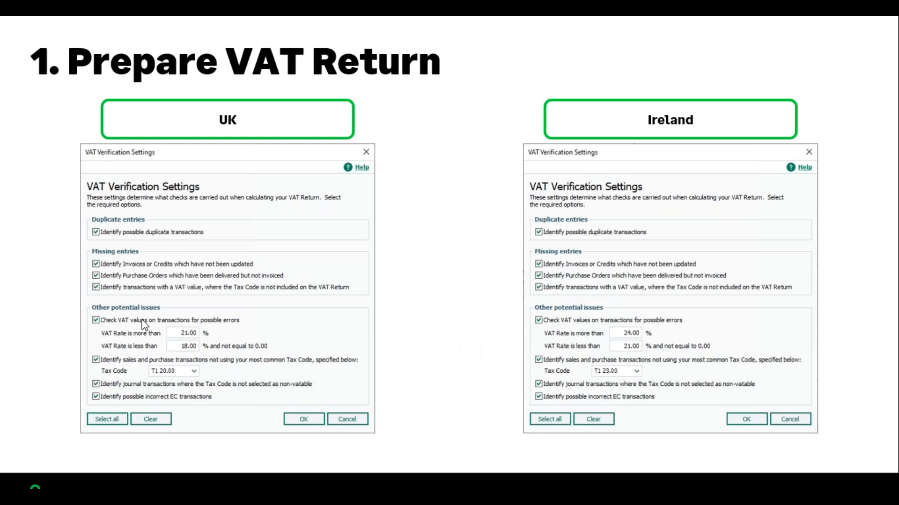
key("Right")
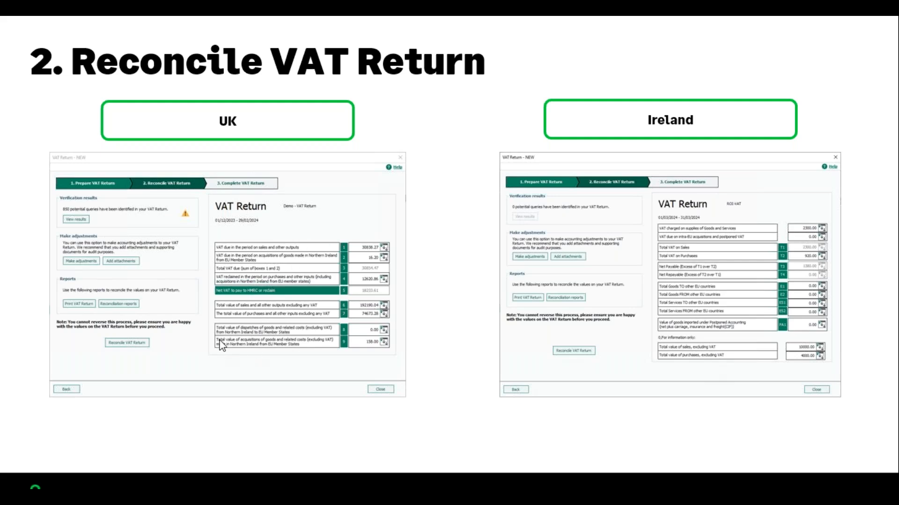
left_click(44, 289)
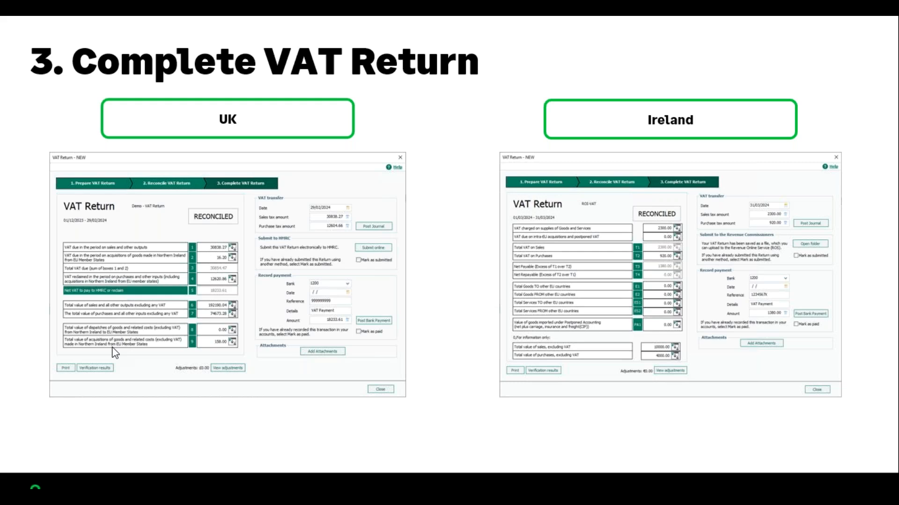
key("Right")
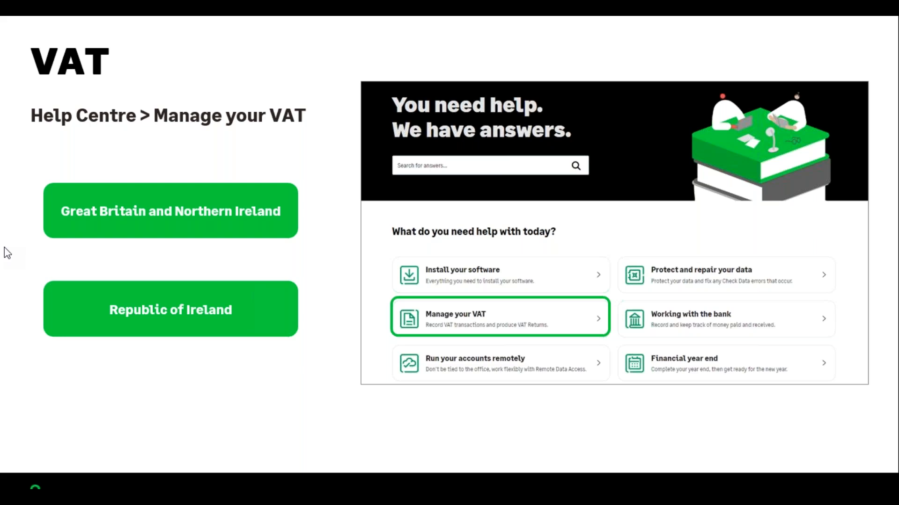
key("Right")
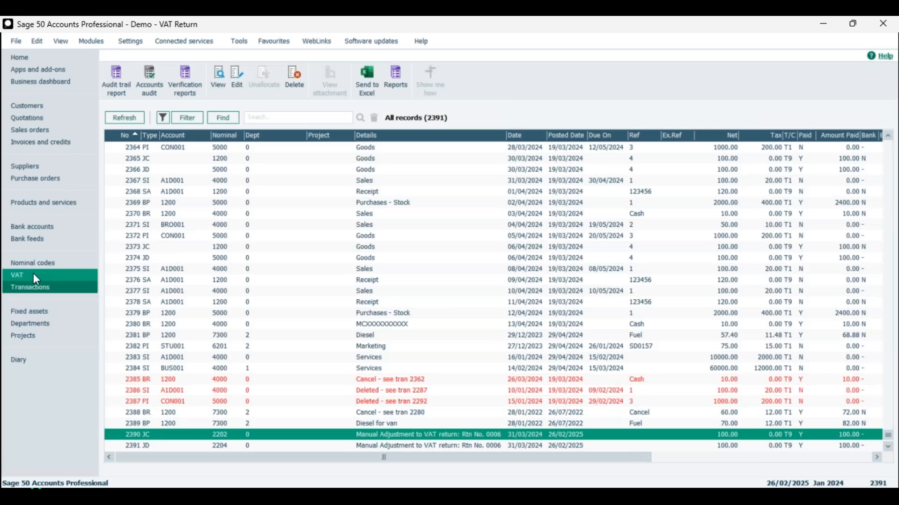
Step: Return to the list of VAT Returns and clear the selection
left_click(32, 274)
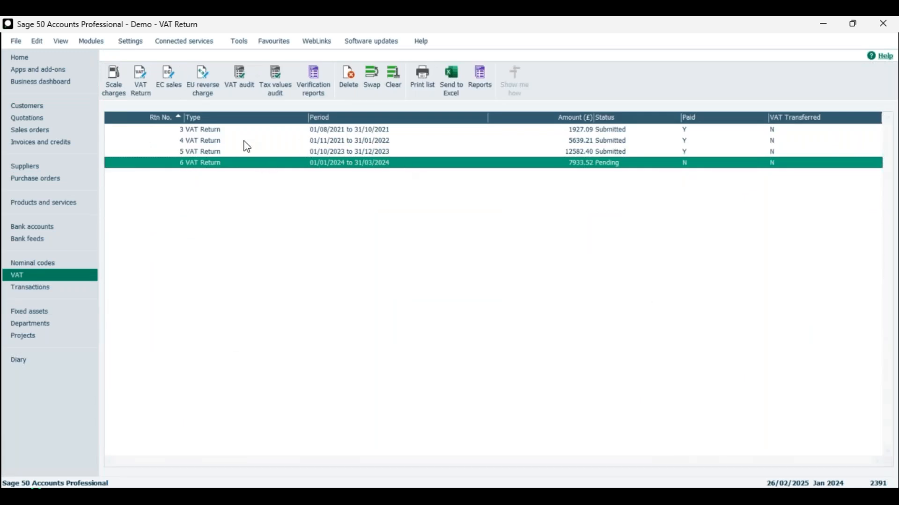
left_click(372, 80)
left_click(397, 82)
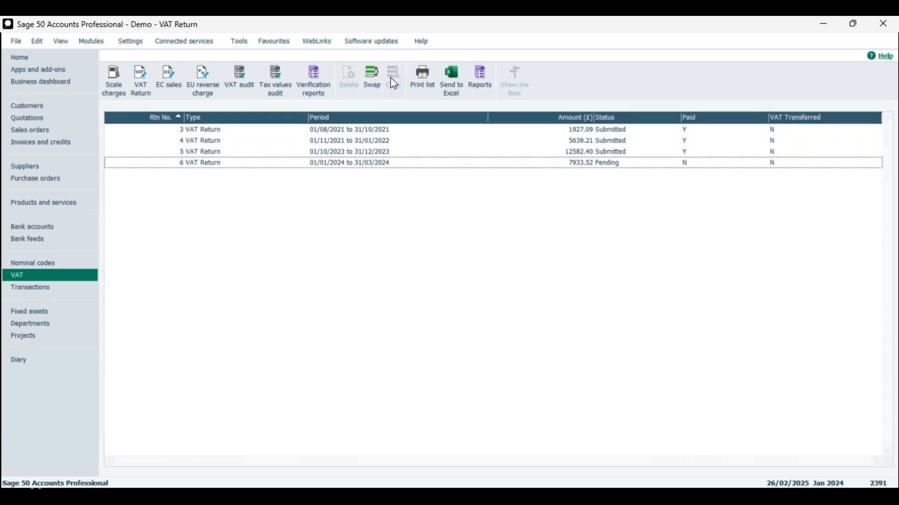
Step: Start a new VAT Return with a custom date range from 30/04/2024 to 01/05/2024
left_click(140, 75)
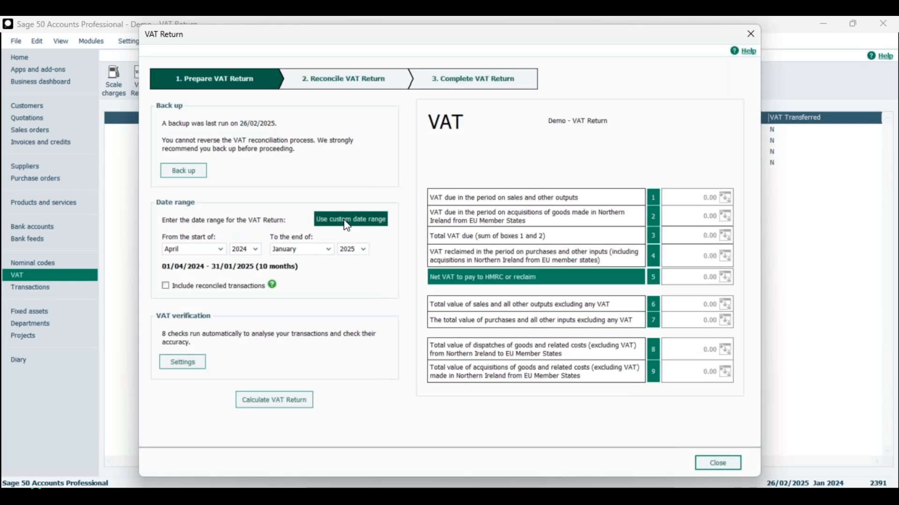
left_click(347, 226)
left_click(220, 254)
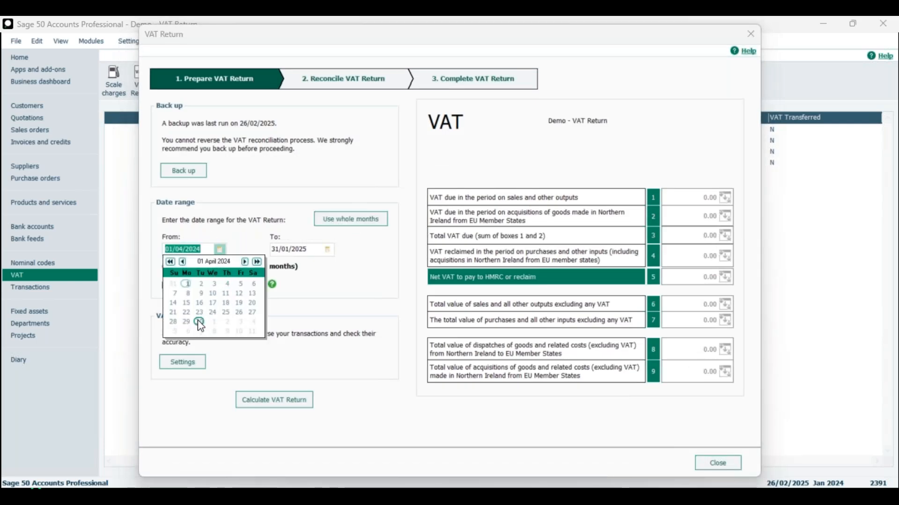
left_click(199, 322)
left_click(328, 249)
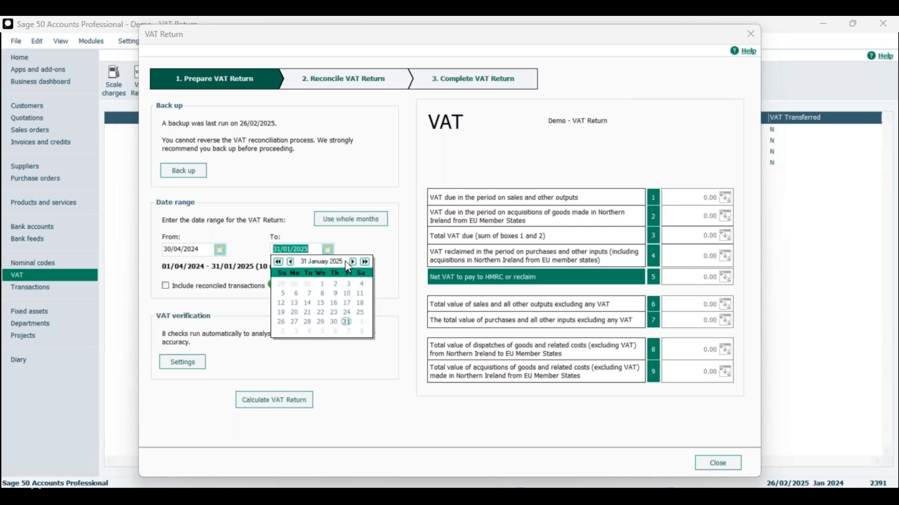
left_click(353, 262)
left_click(290, 263)
left_click(290, 262)
left_click(290, 262)
left_click(291, 262)
left_click(322, 284)
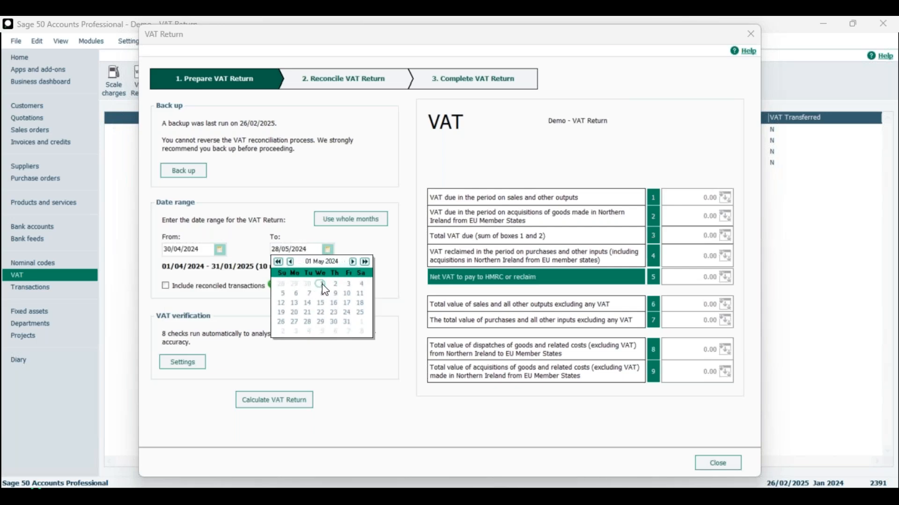
left_click(364, 243)
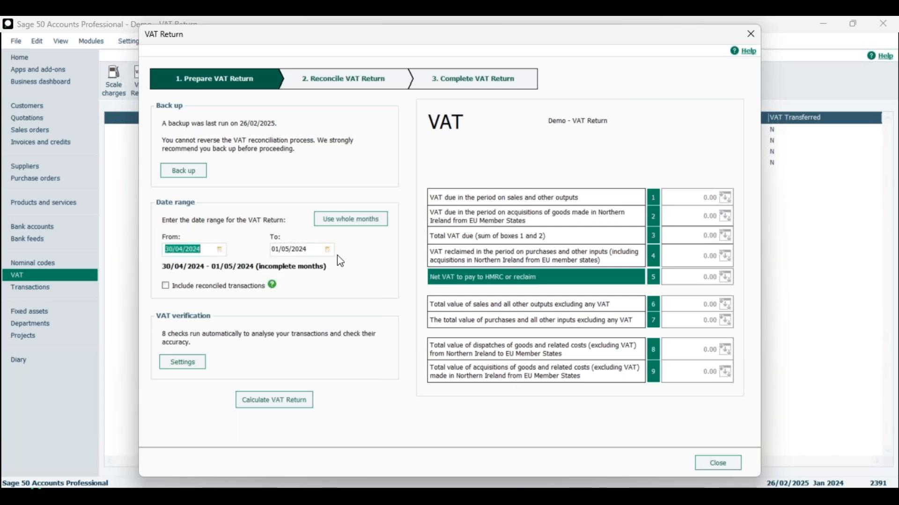
Step: Calculate the VAT Return ignoring the earlier unreconciled transactions, and close it, discarding the calculation
left_click(287, 406)
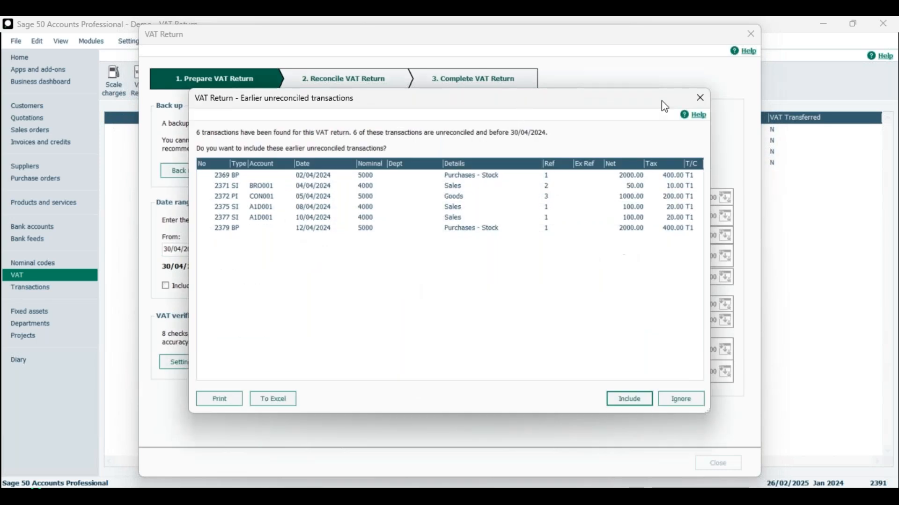
left_click(682, 399)
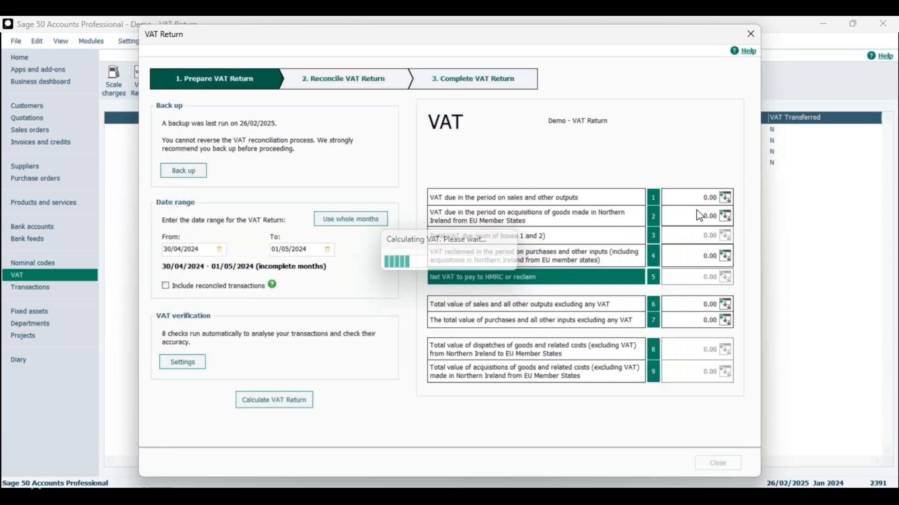
left_click(466, 304)
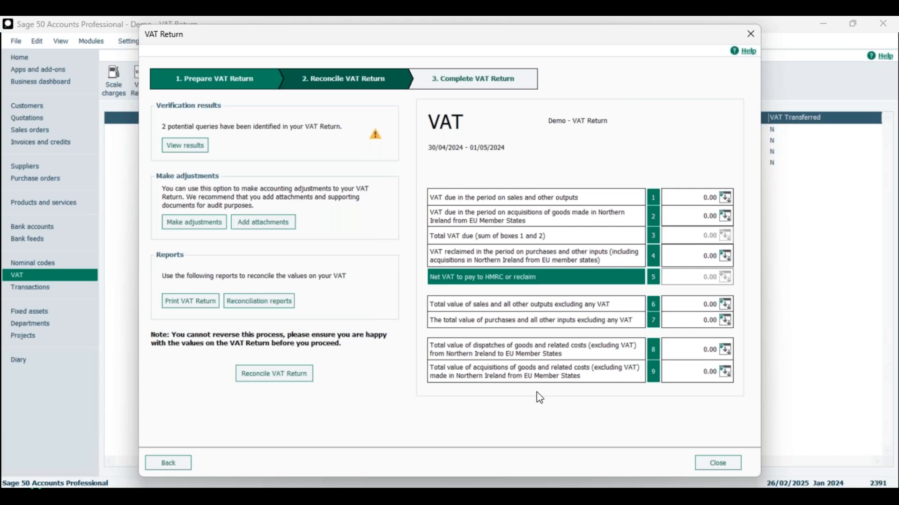
left_click(726, 462)
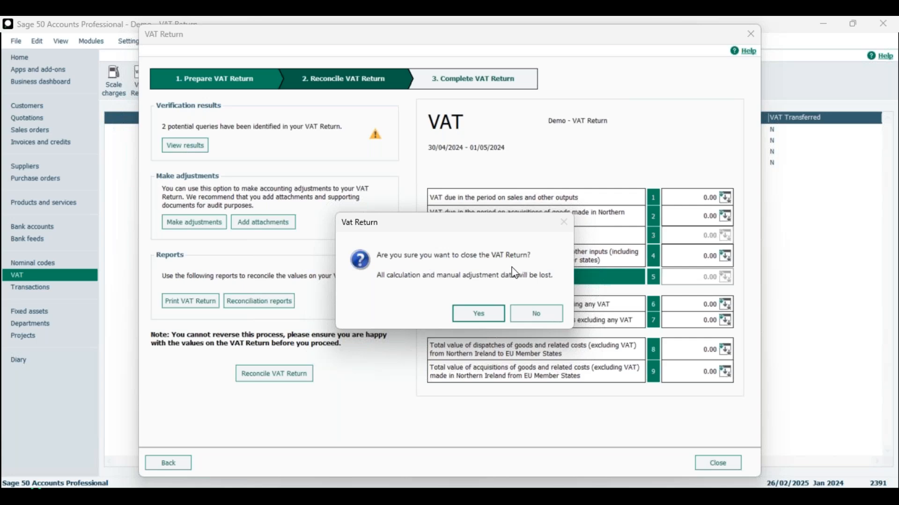
left_click(483, 314)
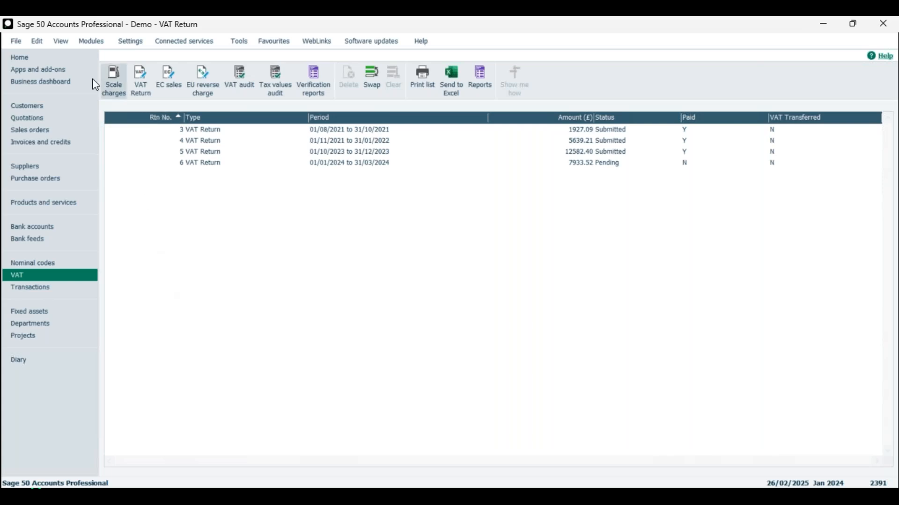
left_click(13, 59)
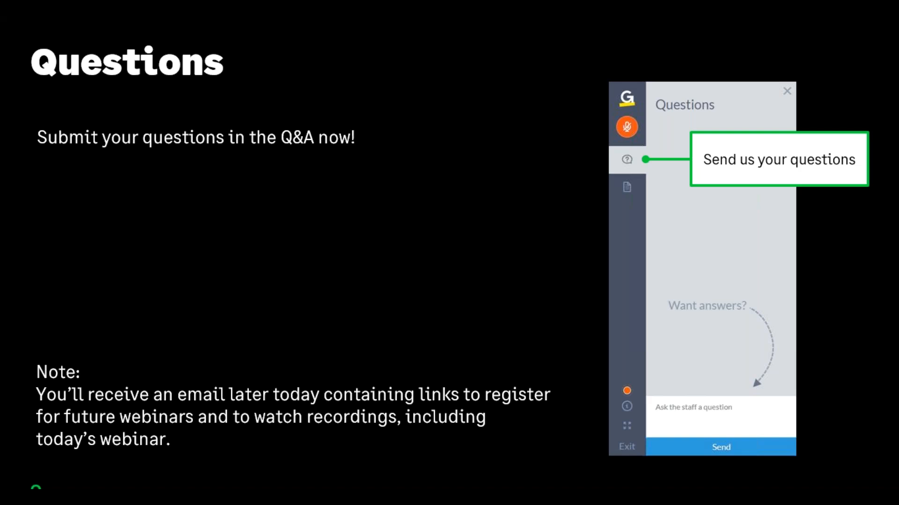
key("Right")
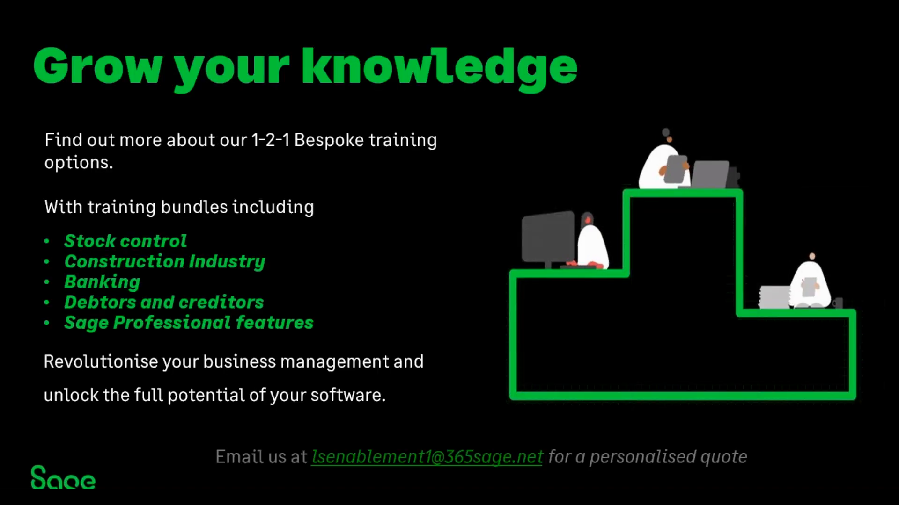